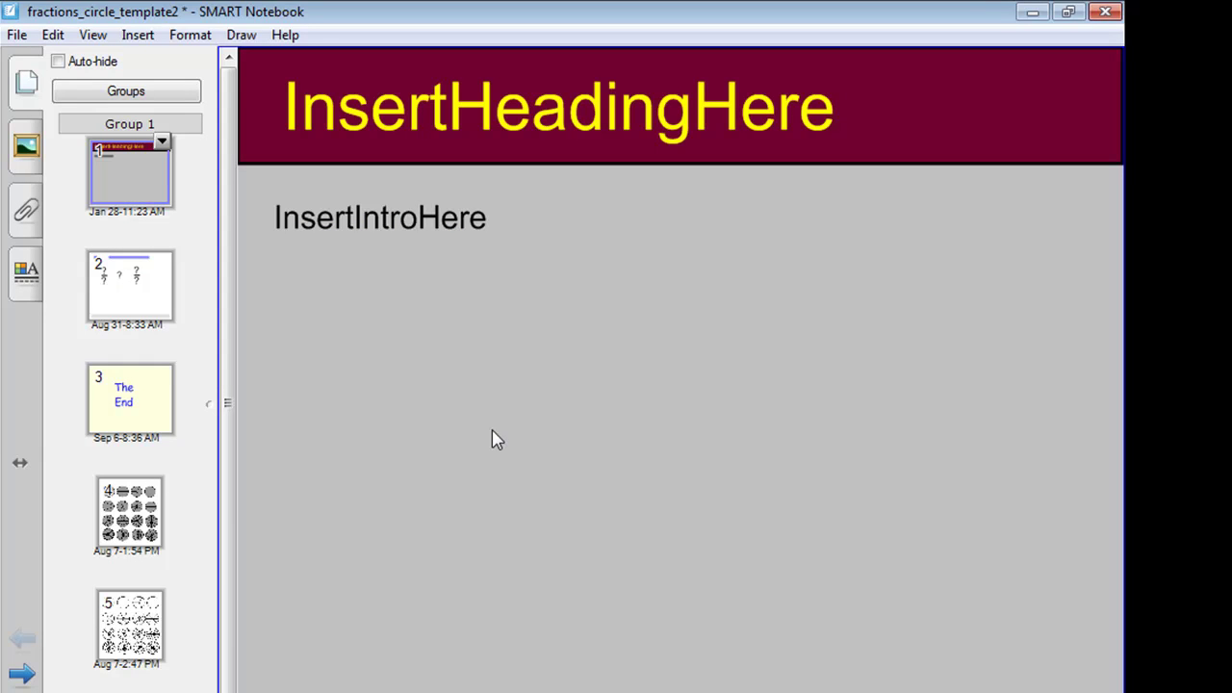
Examine the template's heading and intro placeholders, question page, end page, and the shaded and unshaded fraction circle pages
{"action": "double_click", "coordinate": [527, 115]}
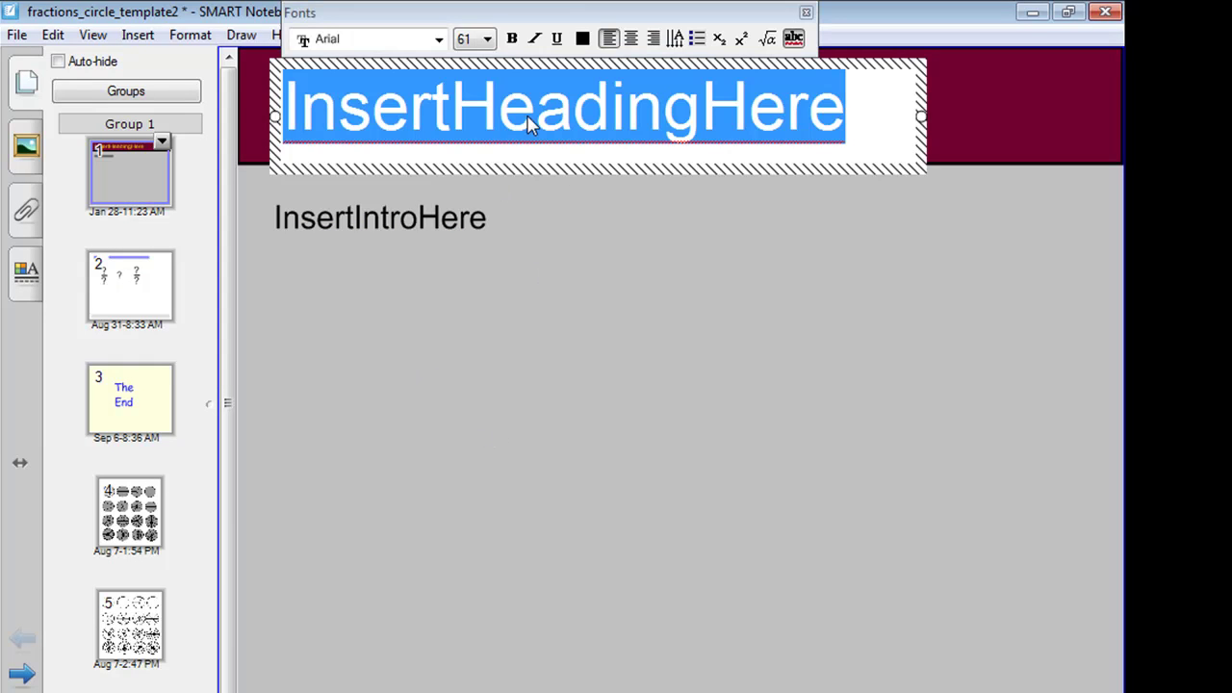
{"action": "left_click", "coordinate": [406, 220]}
{"action": "double_click", "coordinate": [406, 220]}
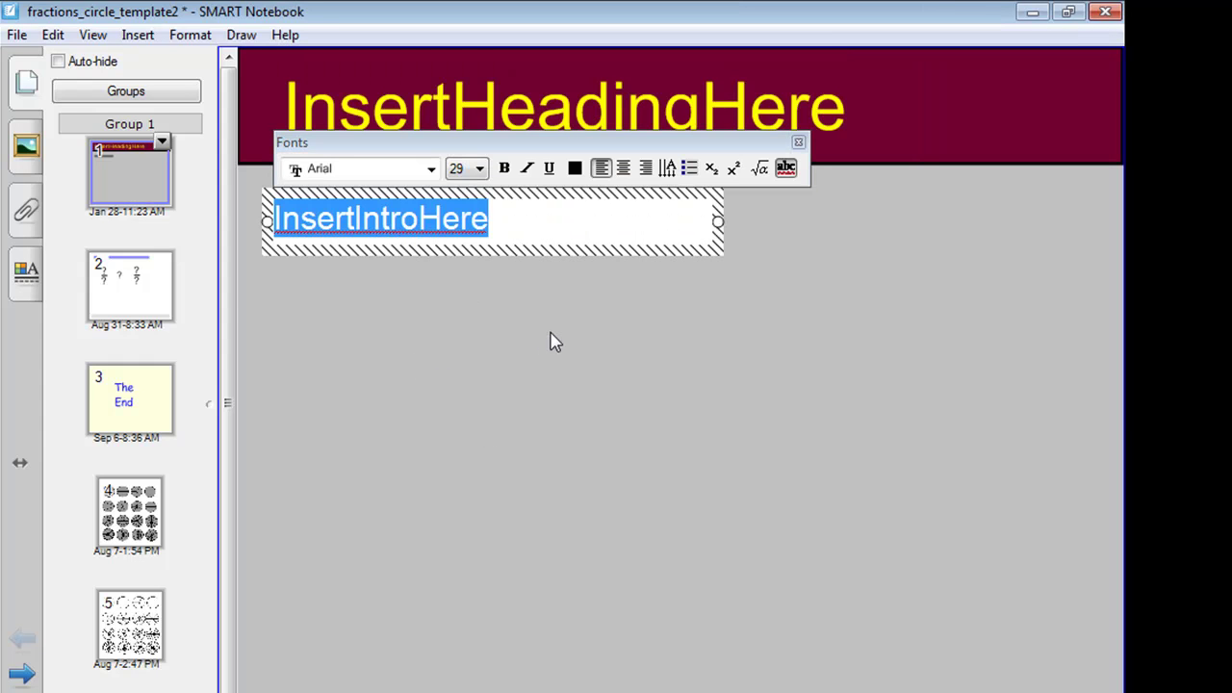
{"action": "left_click", "coordinate": [122, 297]}
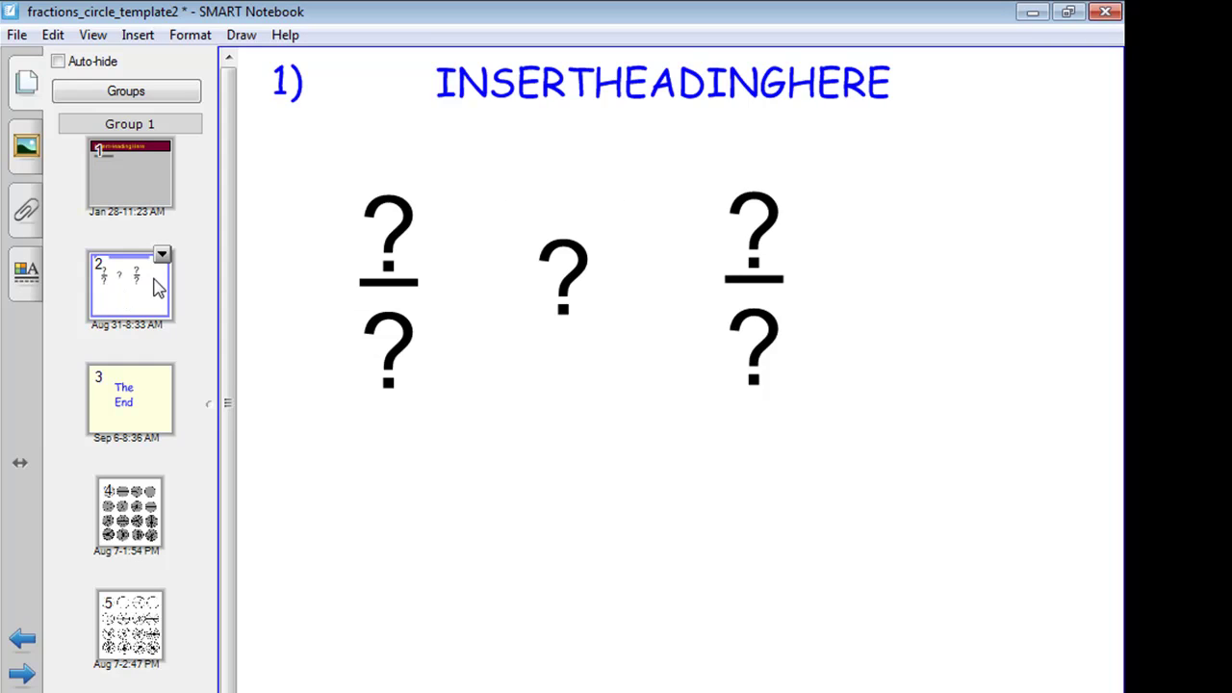
{"action": "left_click", "coordinate": [131, 402]}
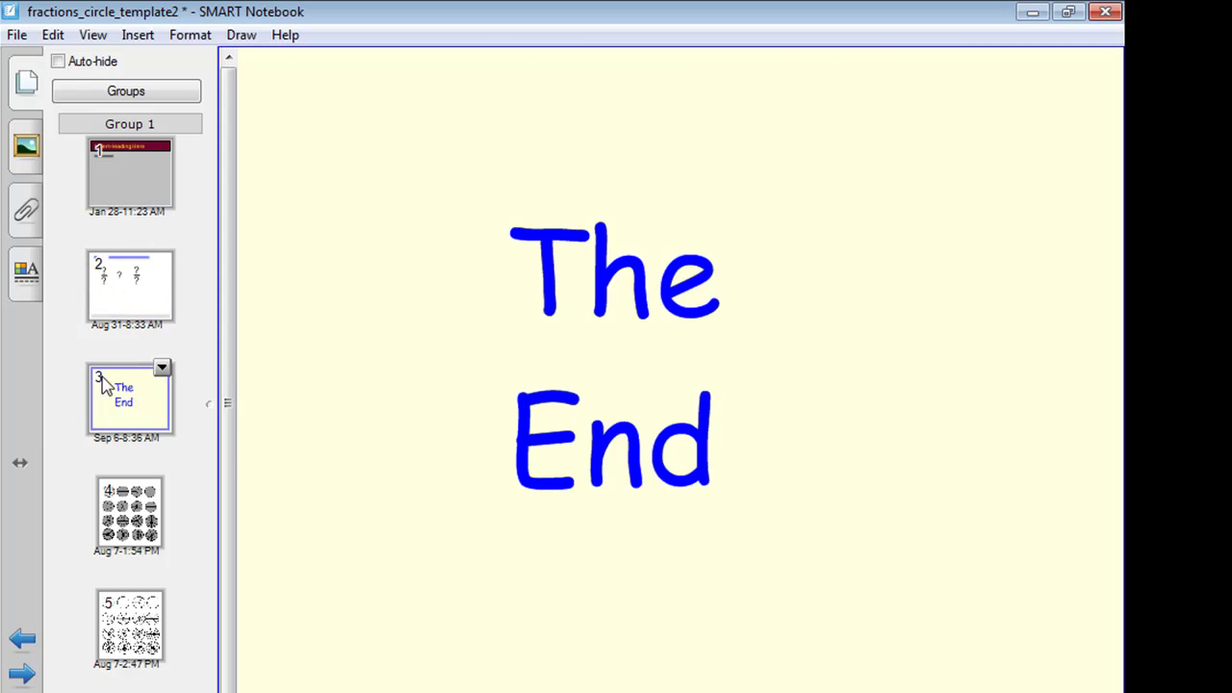
{"action": "left_click", "coordinate": [120, 514]}
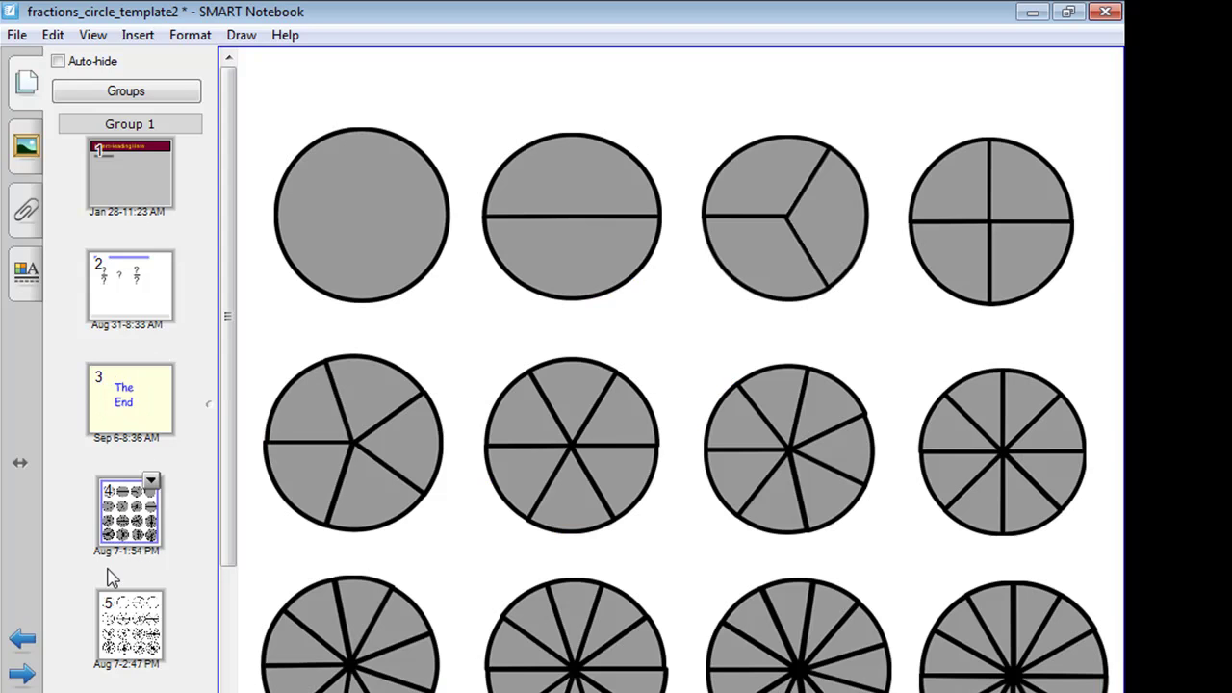
{"action": "left_click", "coordinate": [114, 621]}
{"action": "left_click", "coordinate": [123, 495]}
{"action": "scroll", "coordinate": [578, 433], "scroll_direction": "down", "scroll_amount": 3}
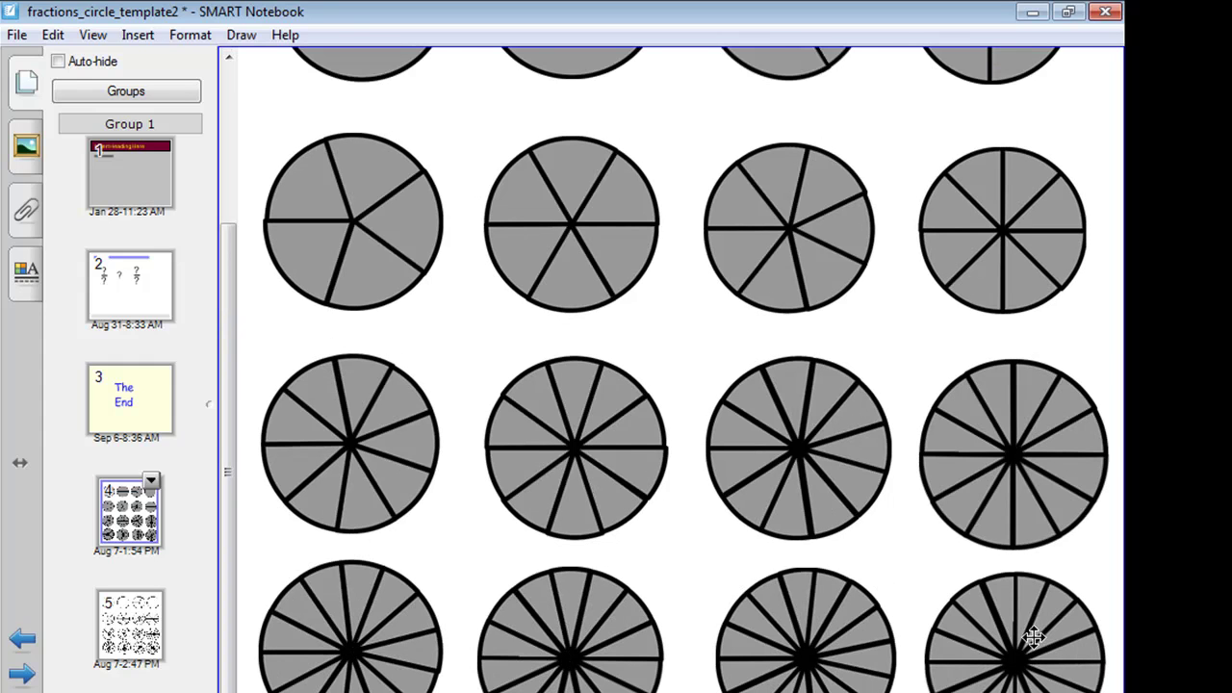
{"action": "scroll", "coordinate": [1033, 639], "scroll_direction": "up", "scroll_amount": 3}
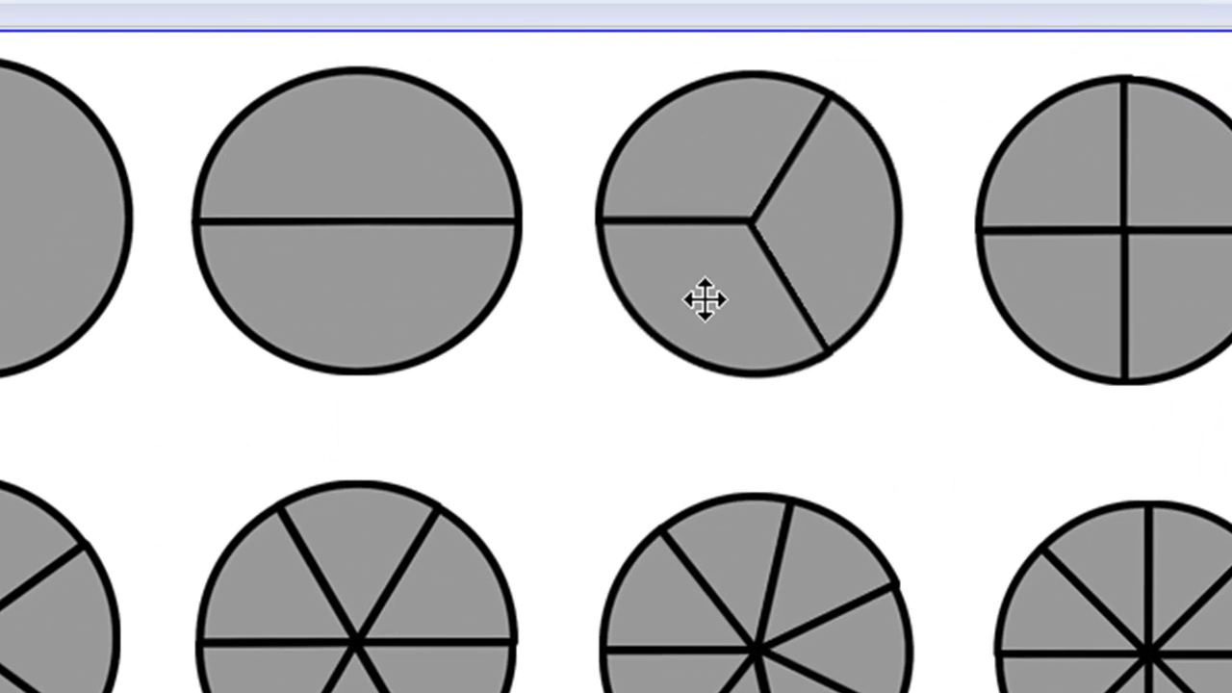
Try pulling single slices out of the shaded three-, eight- and eleven-part circles on page 4
{"action": "left_click", "coordinate": [704, 299]}
{"action": "left_click_drag", "start_coordinate": [705, 300], "coordinate": [586, 440]}
{"action": "left_click", "coordinate": [1049, 603]}
{"action": "left_click_drag", "start_coordinate": [1049, 604], "coordinate": [875, 481]}
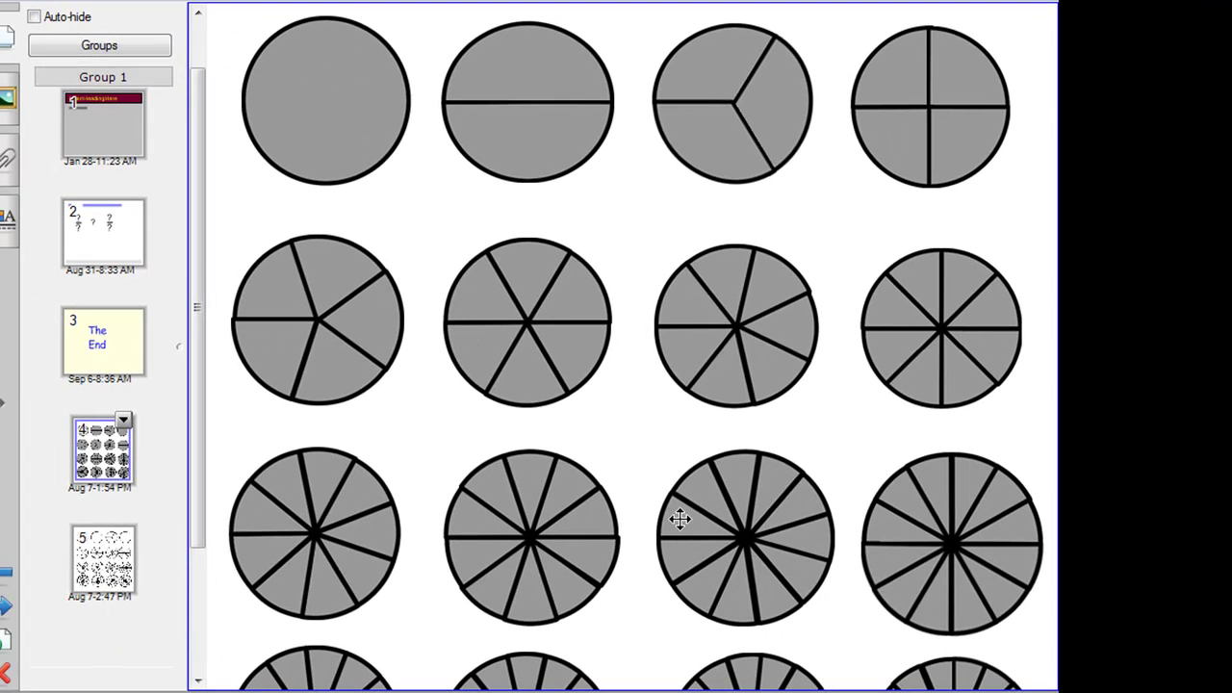
{"action": "left_click", "coordinate": [680, 542]}
{"action": "left_click_drag", "start_coordinate": [681, 541], "coordinate": [582, 494]}
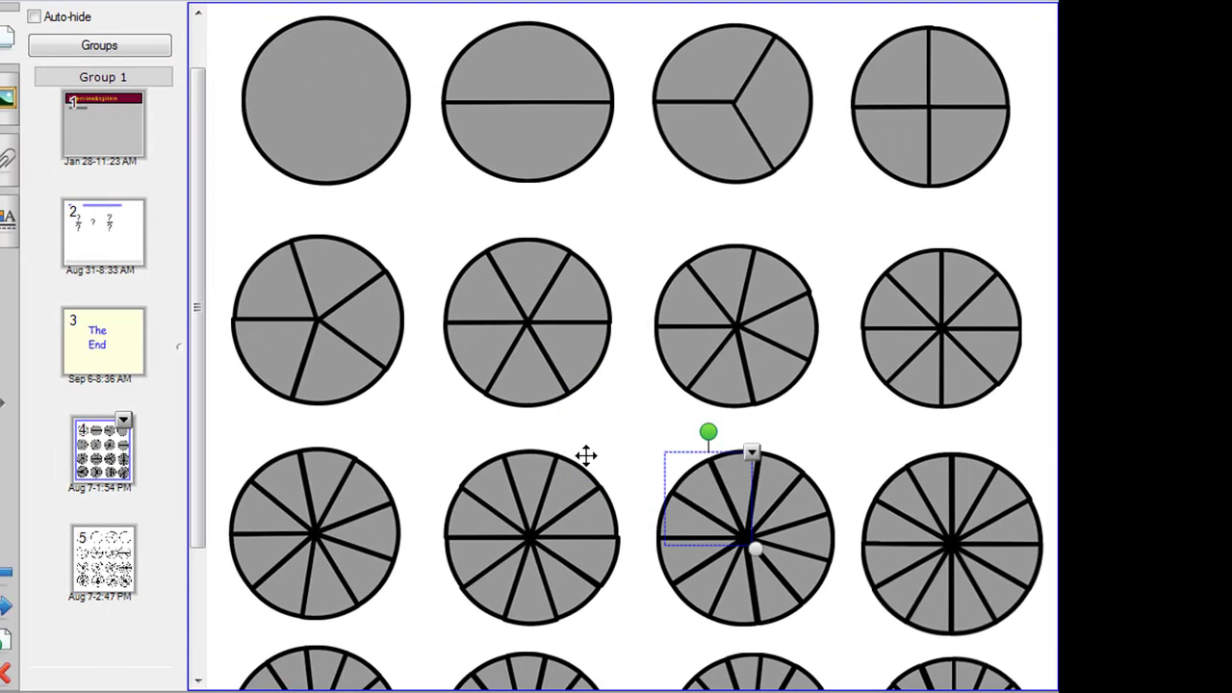
Try pulling a slice out of the unshaded six-part circle on page 5, and undo the move
{"action": "left_click", "coordinate": [115, 555]}
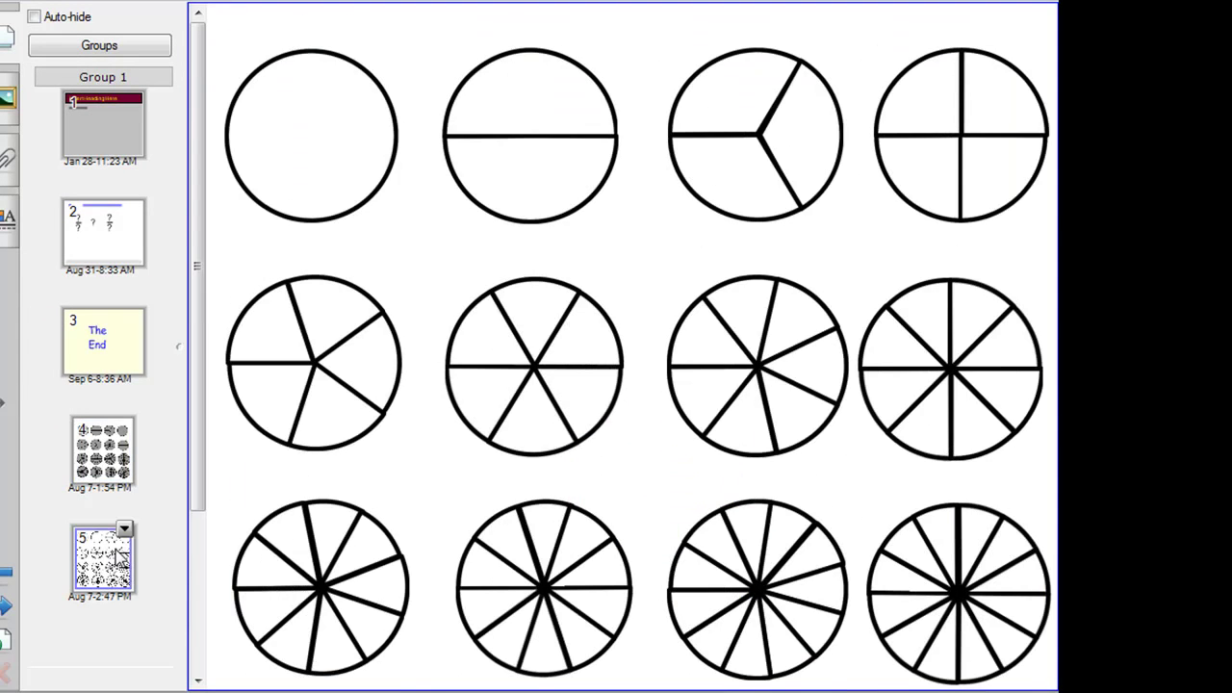
{"action": "left_click", "coordinate": [481, 401]}
{"action": "left_click_drag", "start_coordinate": [493, 388], "coordinate": [427, 446]}
{"action": "key", "text": "ctrl+z"}
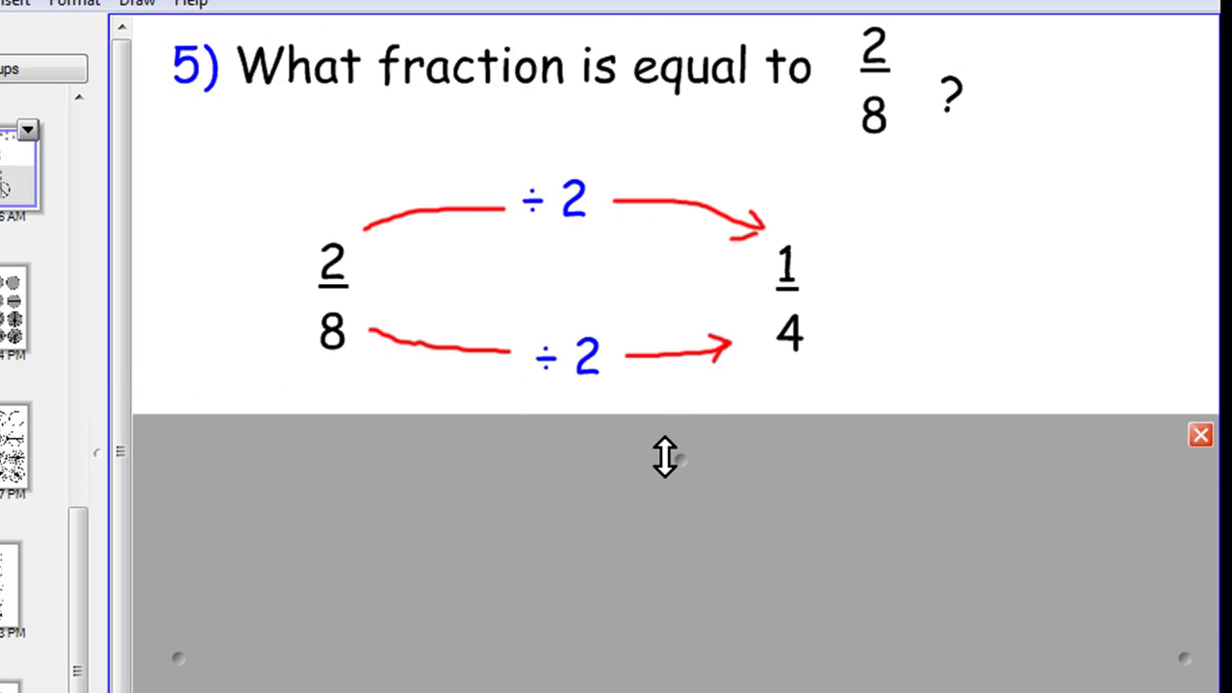
Lower the screen shade on example question 5 to uncover the 1/4 and 2/8 circles, and inspect a shaded eighth slice
{"action": "left_click_drag", "start_coordinate": [668, 456], "coordinate": [661, 692]}
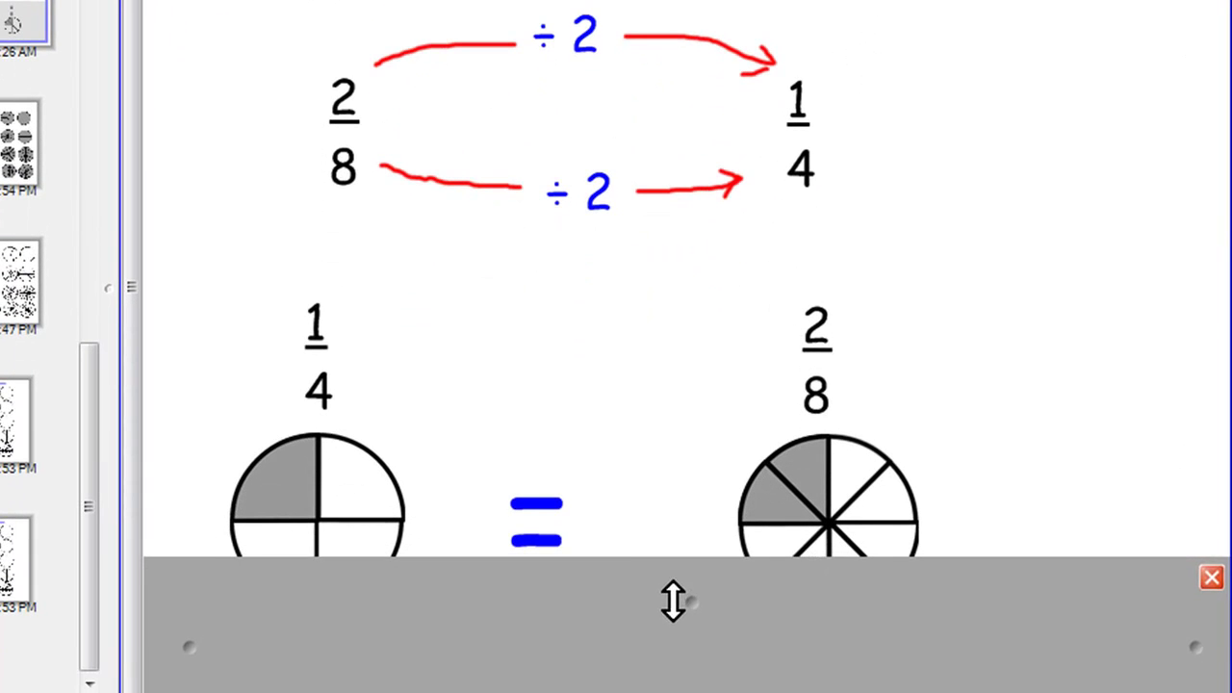
{"action": "left_click_drag", "start_coordinate": [673, 601], "coordinate": [671, 669]}
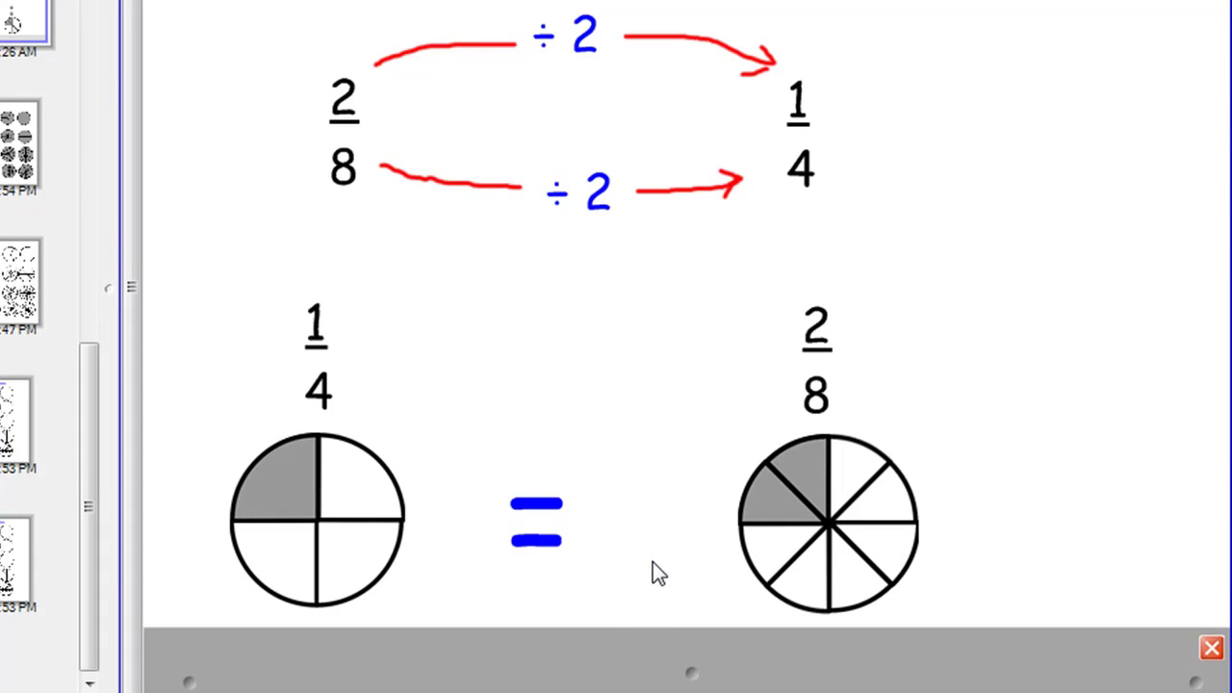
{"action": "left_click", "coordinate": [773, 486]}
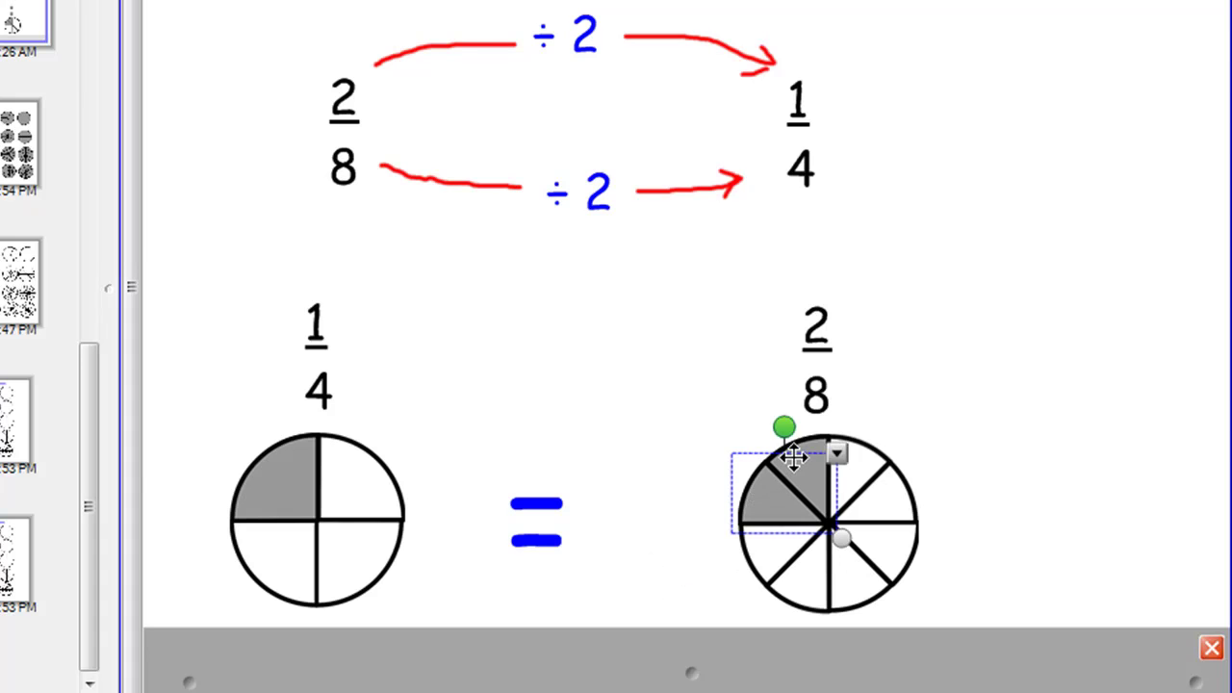
{"action": "mouse_move", "coordinate": [773, 491]}
{"action": "left_mouse_down"}
{"action": "mouse_move", "coordinate": [630, 454]}
{"action": "mouse_move", "coordinate": [765, 502]}
{"action": "left_mouse_up"}
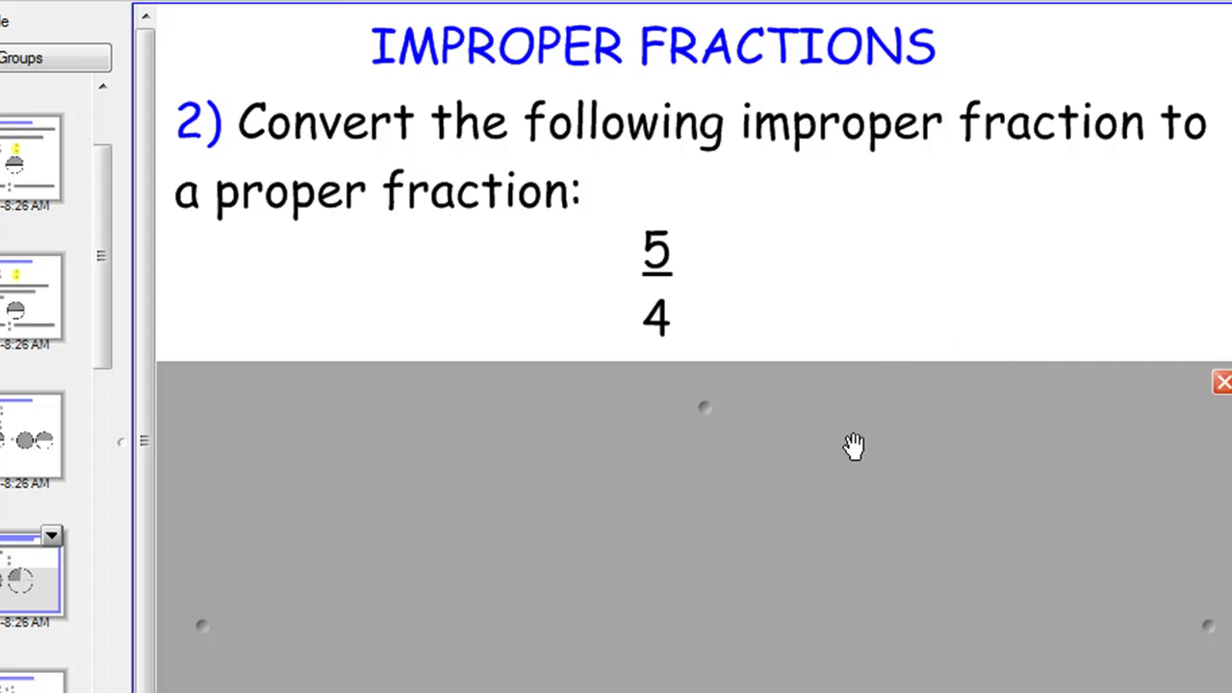
Uncover the 5/4 circles in the improper fractions example and the rest of its solution on the following page
{"action": "left_click_drag", "start_coordinate": [716, 402], "coordinate": [713, 692]}
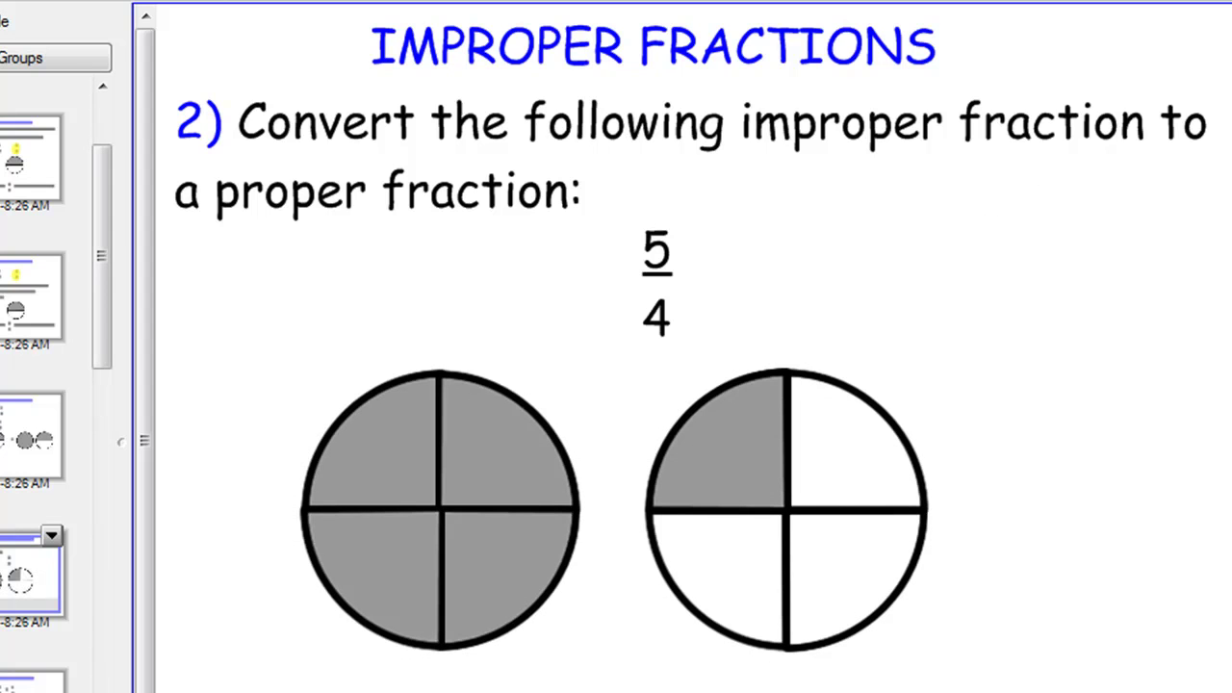
{"action": "key", "text": "Page_Down"}
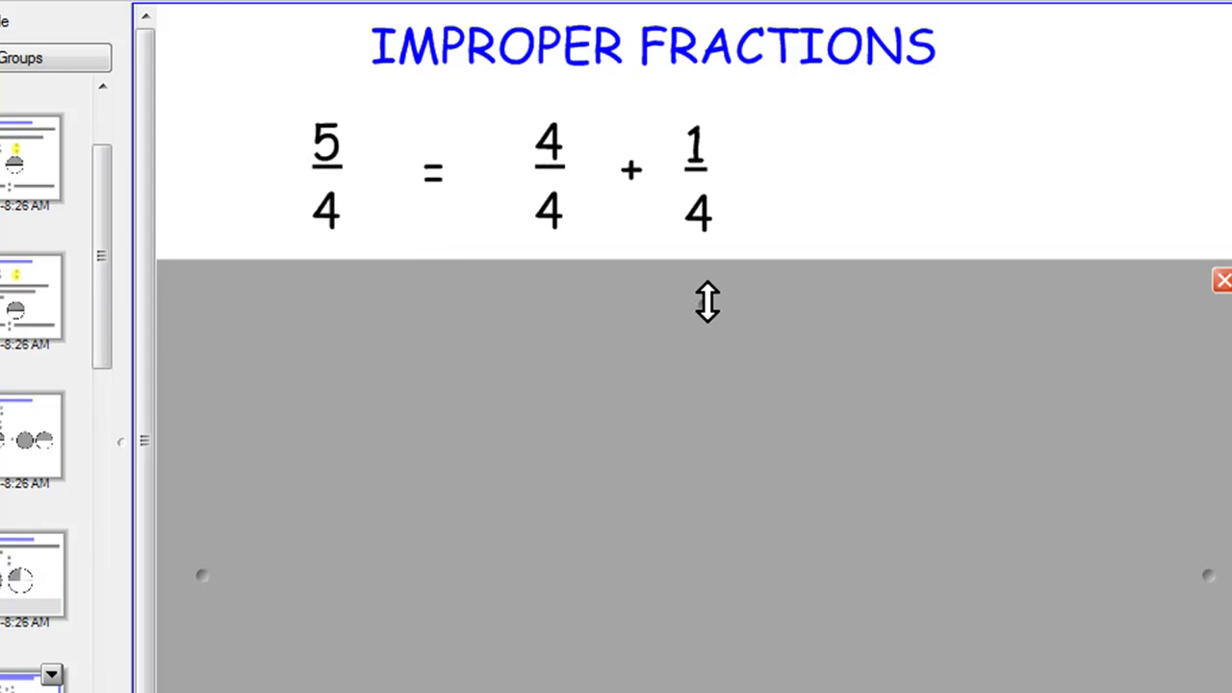
{"action": "left_click_drag", "start_coordinate": [707, 301], "coordinate": [710, 677]}
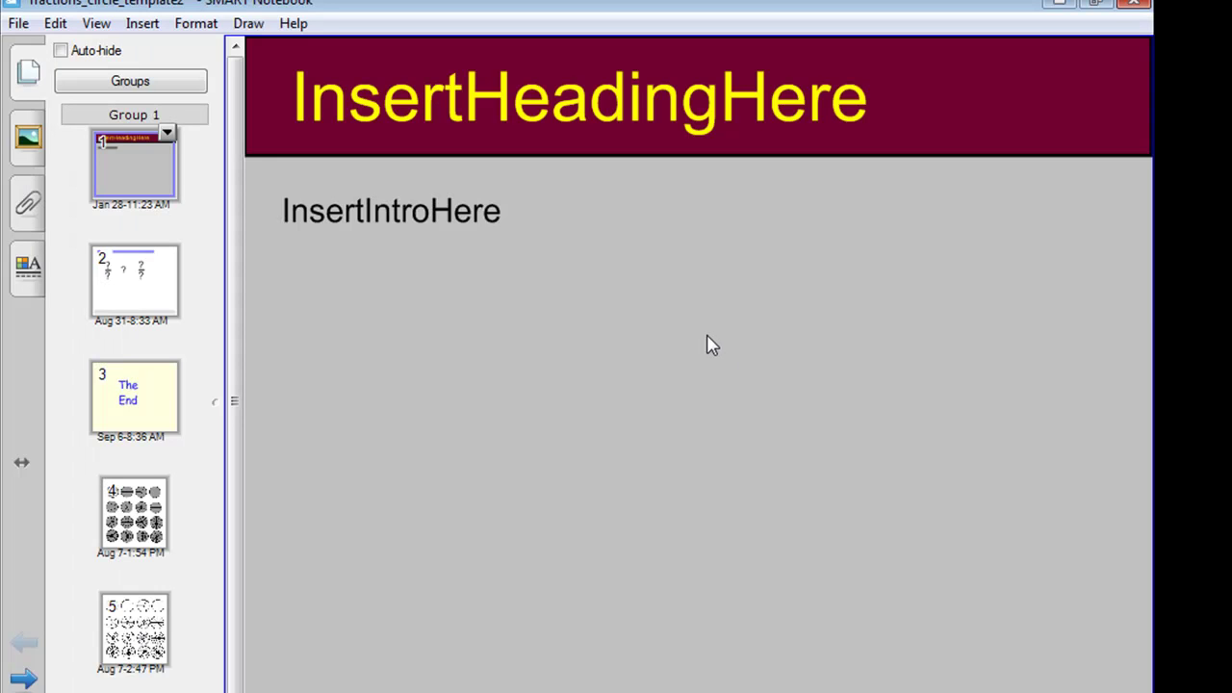
Set the title page heading to "Adding Fractions" and the intro to "See if you can answer the following questions correctly."
{"action": "double_click", "coordinate": [614, 108]}
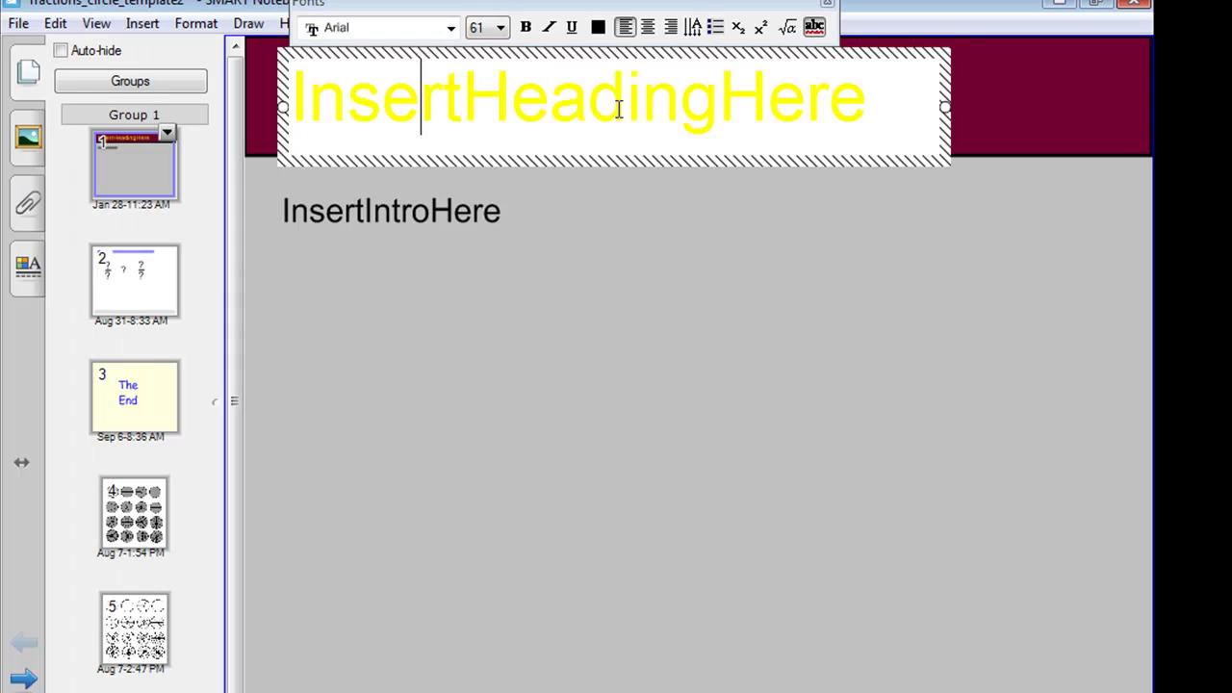
{"action": "double_click", "coordinate": [619, 114]}
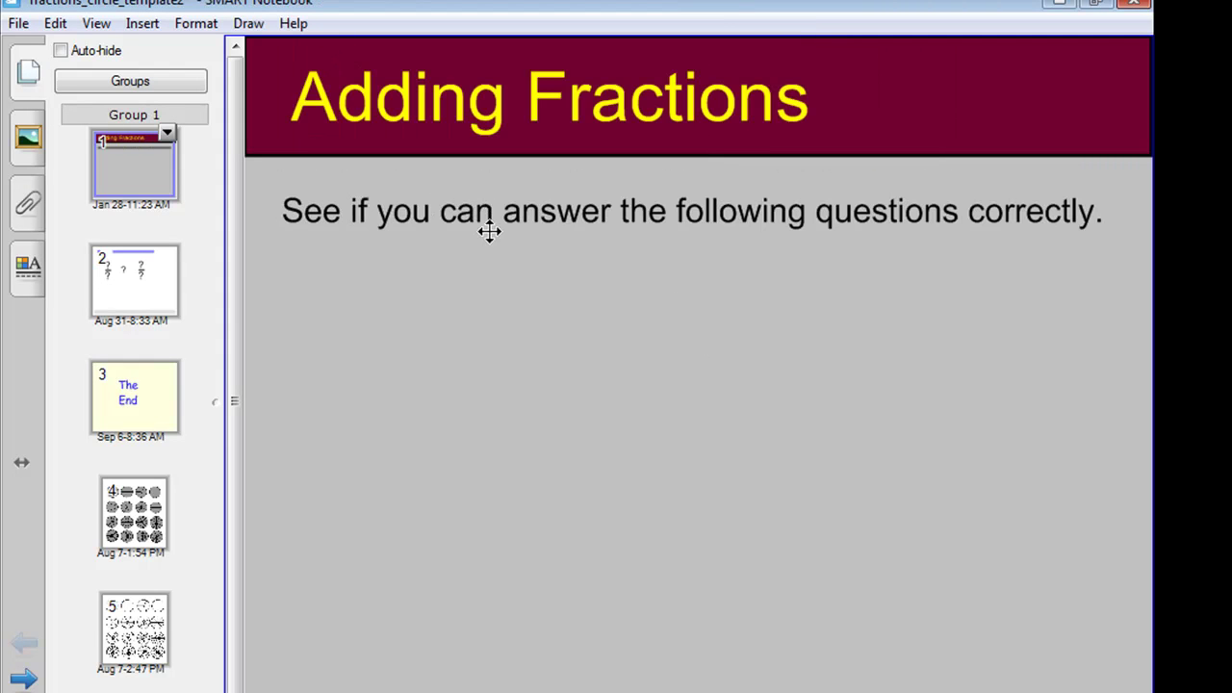
Clone the fraction question page, page 2
{"action": "left_click", "coordinate": [131, 289]}
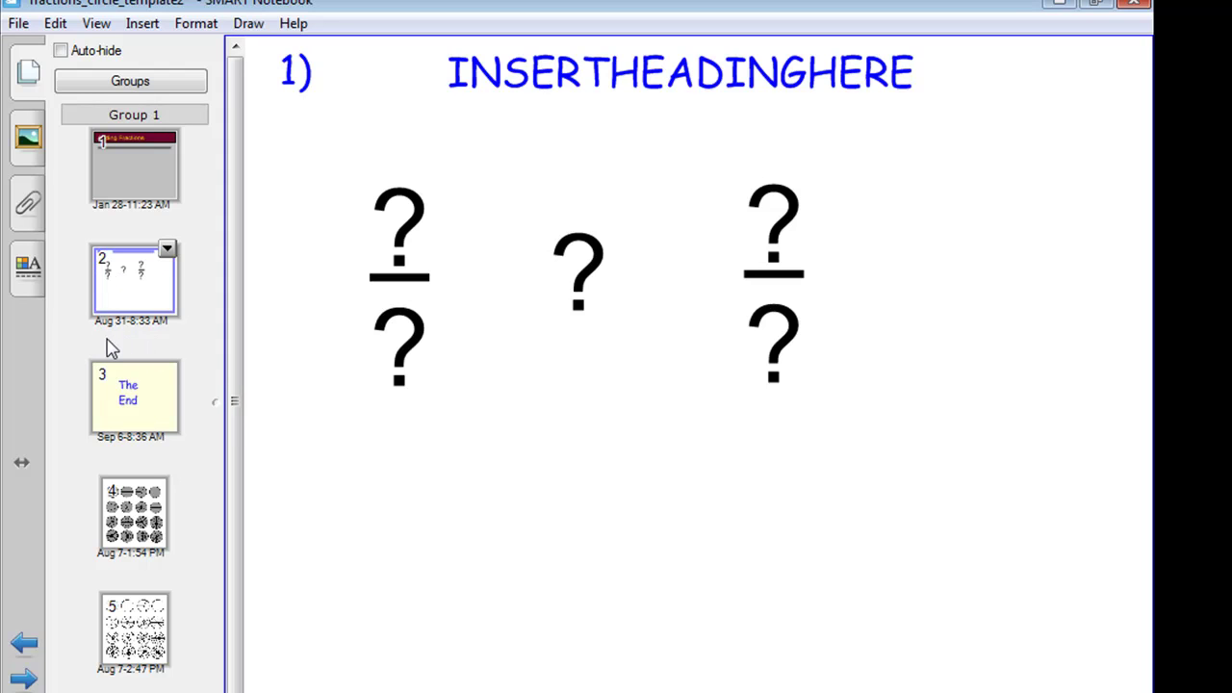
{"action": "right_click", "coordinate": [147, 293]}
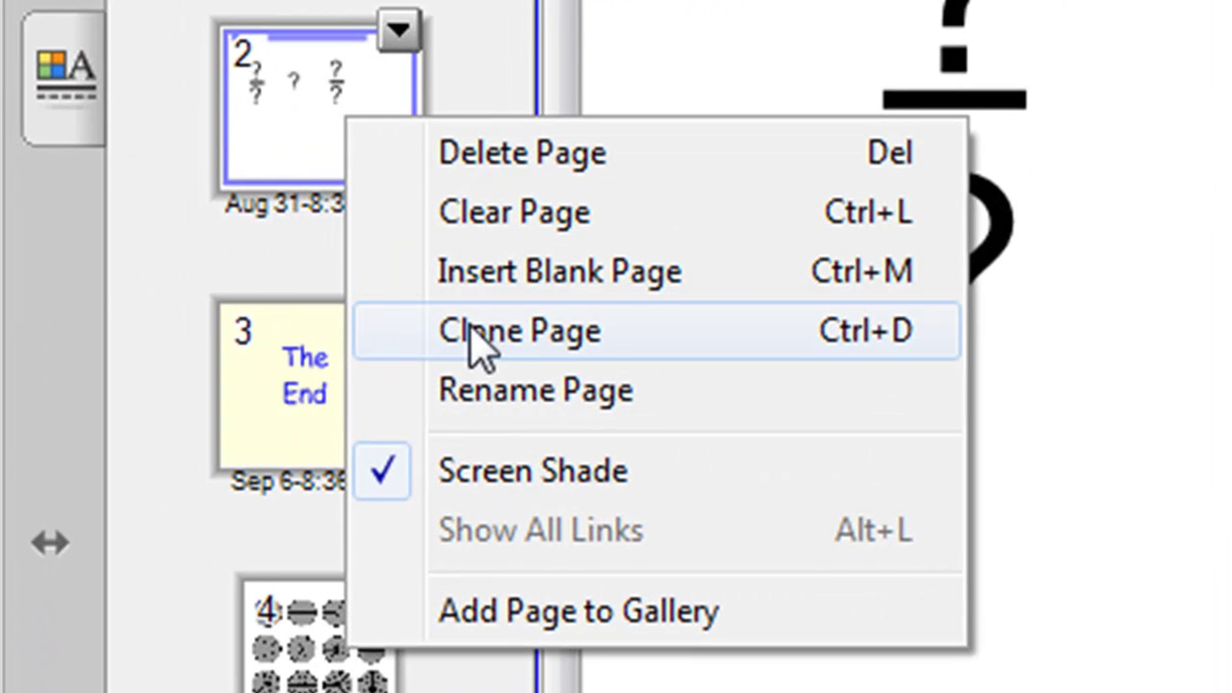
{"action": "left_click", "coordinate": [684, 348]}
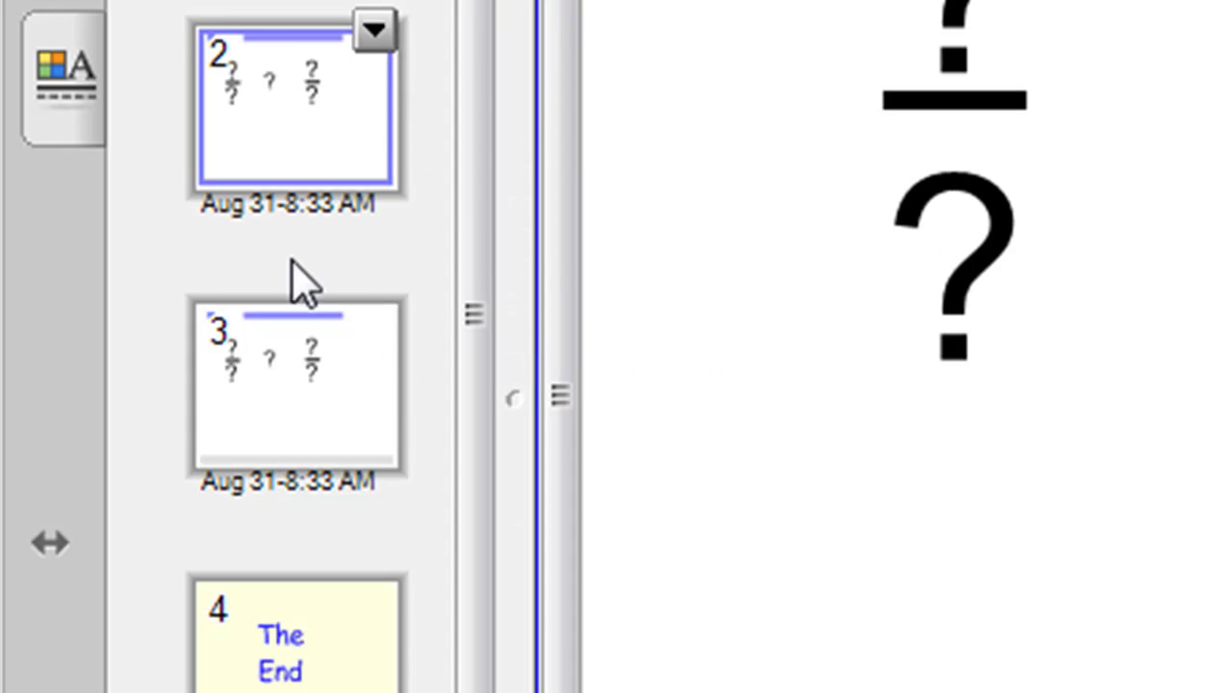
Change the question number on the cloned page 3 to 2
{"action": "left_click", "coordinate": [304, 377]}
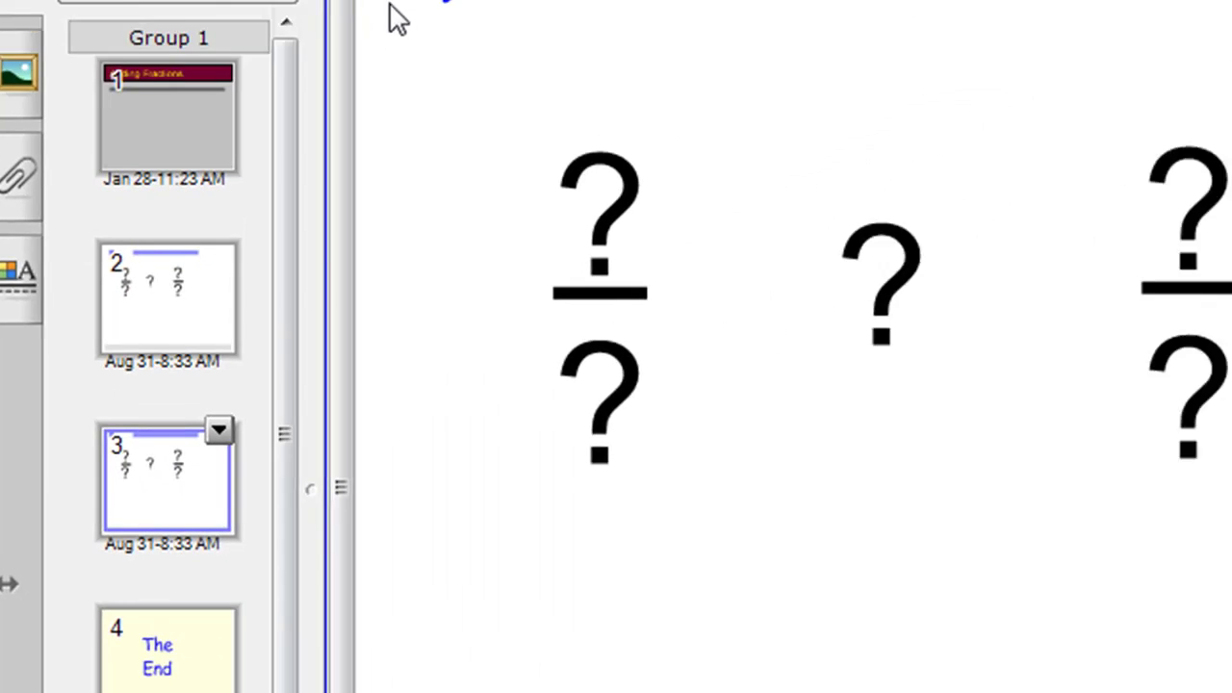
{"action": "left_click", "coordinate": [368, 46]}
{"action": "double_click", "coordinate": [368, 46]}
{"action": "type", "text": "2"}
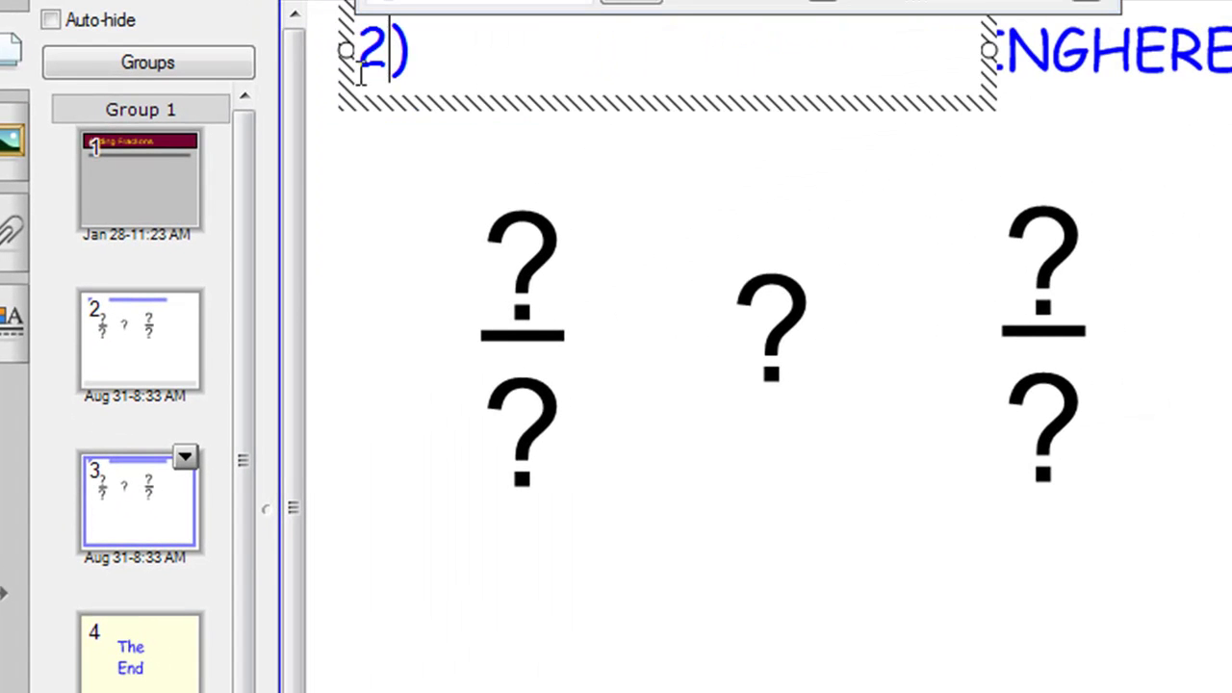
On page 2, enter the heading "Adding Fractions" and the sum 1/4 + 2/4, and shift its parts to leave room for an answer
{"action": "left_click", "coordinate": [129, 342]}
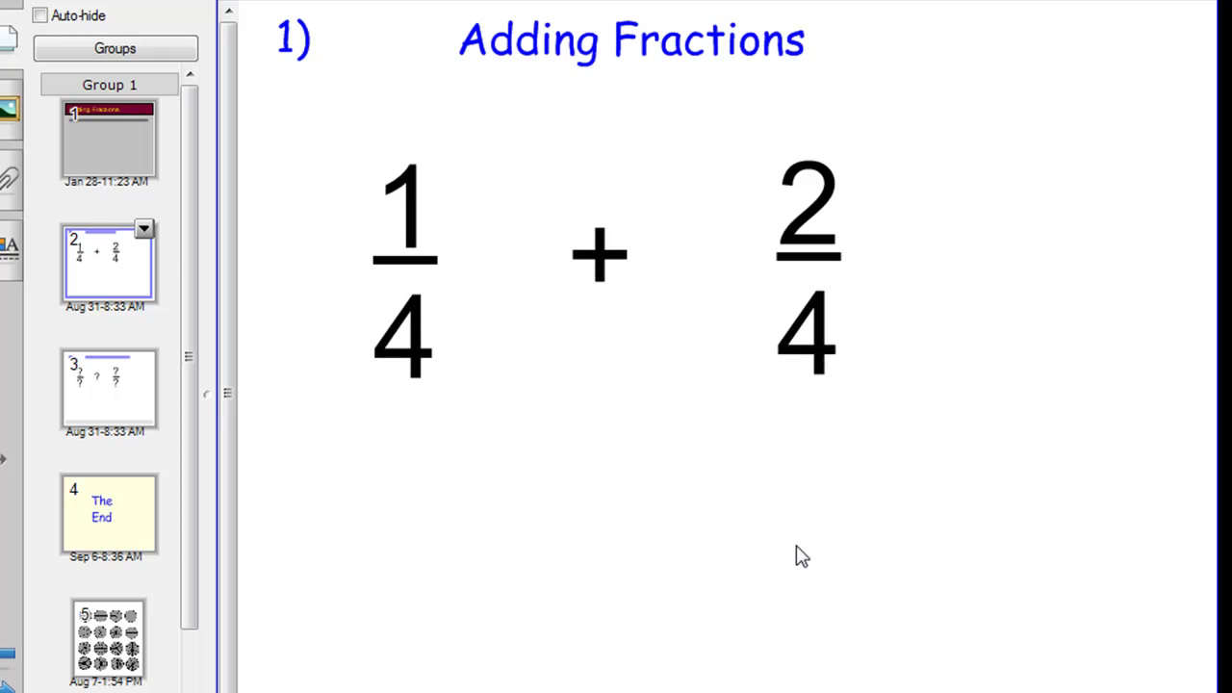
{"action": "left_click_drag", "start_coordinate": [911, 537], "coordinate": [589, 166]}
{"action": "left_click_drag", "start_coordinate": [814, 272], "coordinate": [756, 294]}
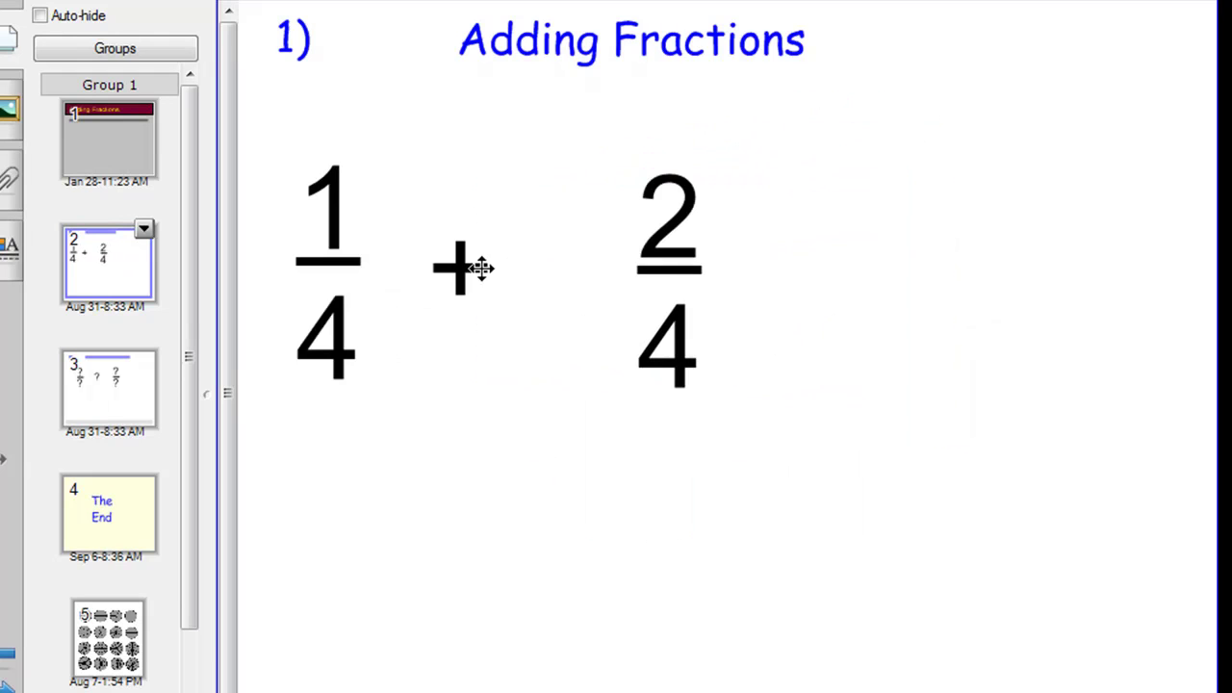
Place a copy of the plus sign after 2/4, change it to "=", and add the answer 3/4 beside it
{"action": "left_click", "coordinate": [478, 267]}
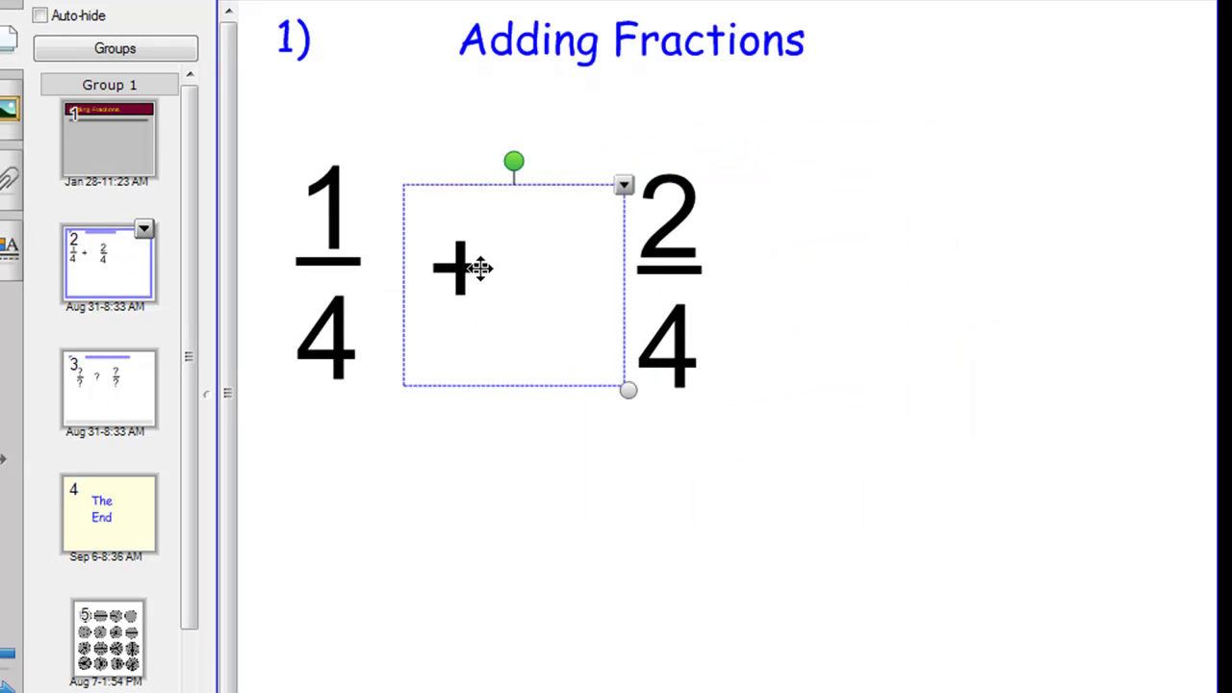
{"action": "left_click_drag", "start_coordinate": [479, 267], "coordinate": [812, 292]}
{"action": "double_click", "coordinate": [842, 286]}
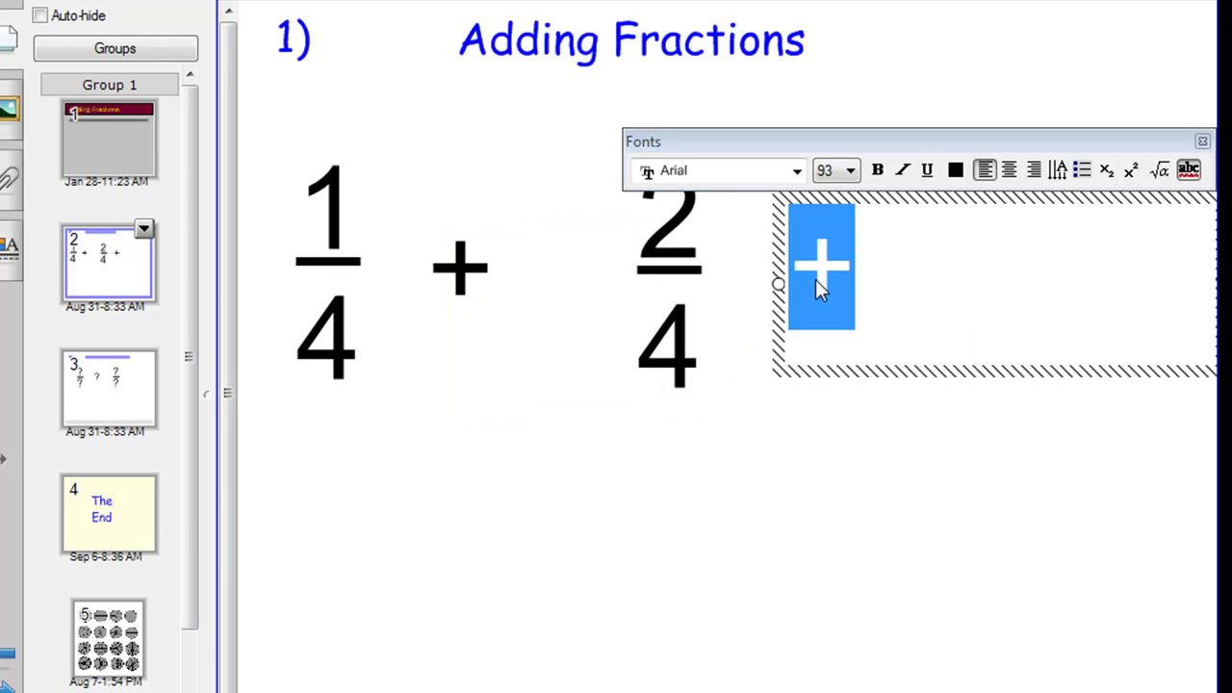
{"action": "type", "text": "="}
{"action": "left_click", "coordinate": [782, 507]}
{"action": "left_click", "coordinate": [668, 277]}
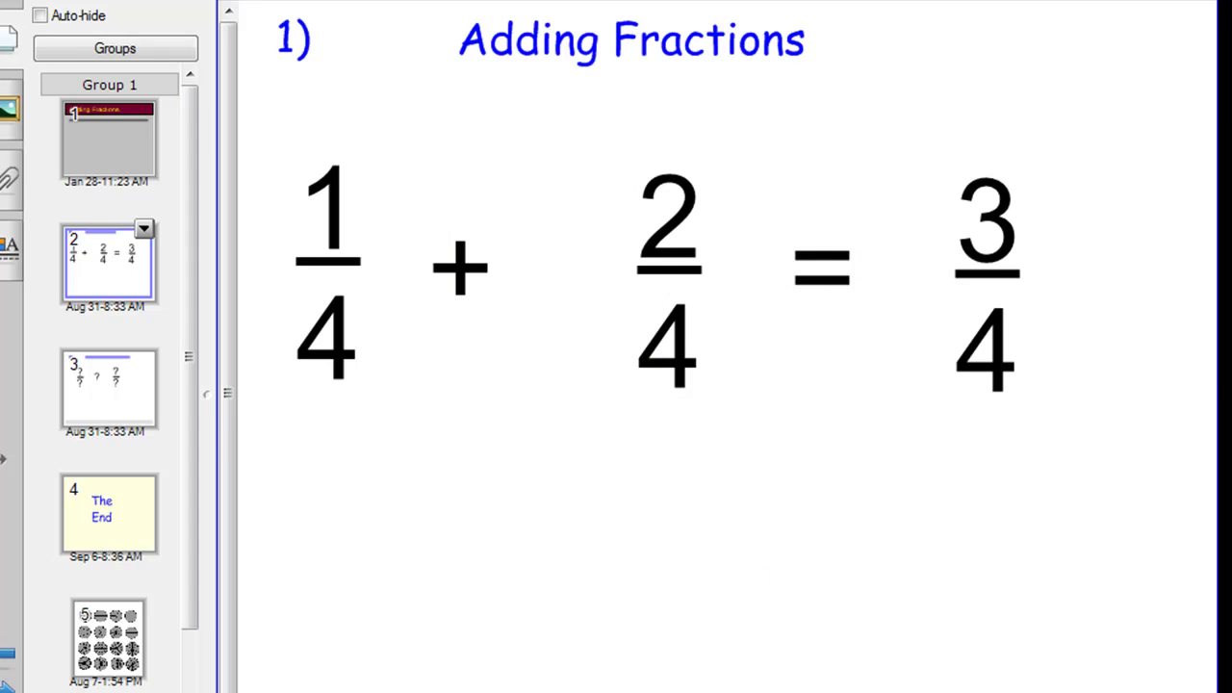
Resize the screen shade on page 2 so it covers only the 3/4 answer
{"action": "left_click_drag", "start_coordinate": [780, 674], "coordinate": [804, 164]}
{"action": "left_click_drag", "start_coordinate": [286, 449], "coordinate": [924, 448]}
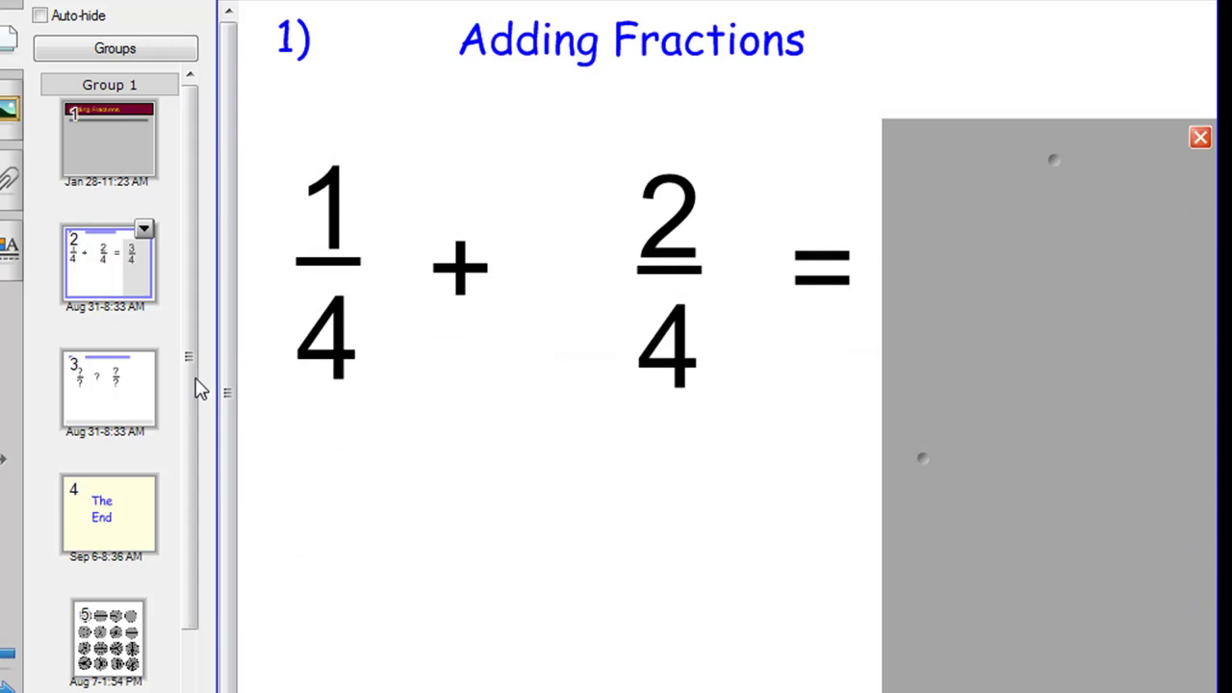
Clone page 2 and pull back the screen shade on the copy to uncover the 3/4 answer
{"action": "right_click", "coordinate": [103, 258]}
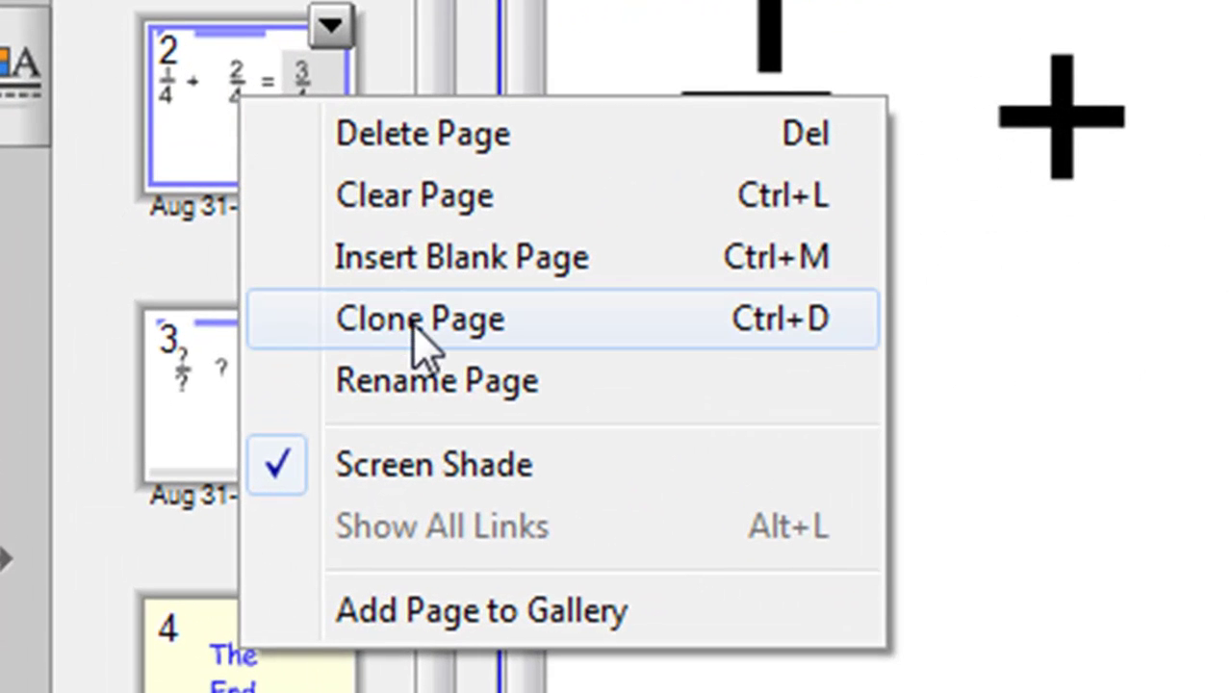
{"action": "left_click", "coordinate": [421, 337]}
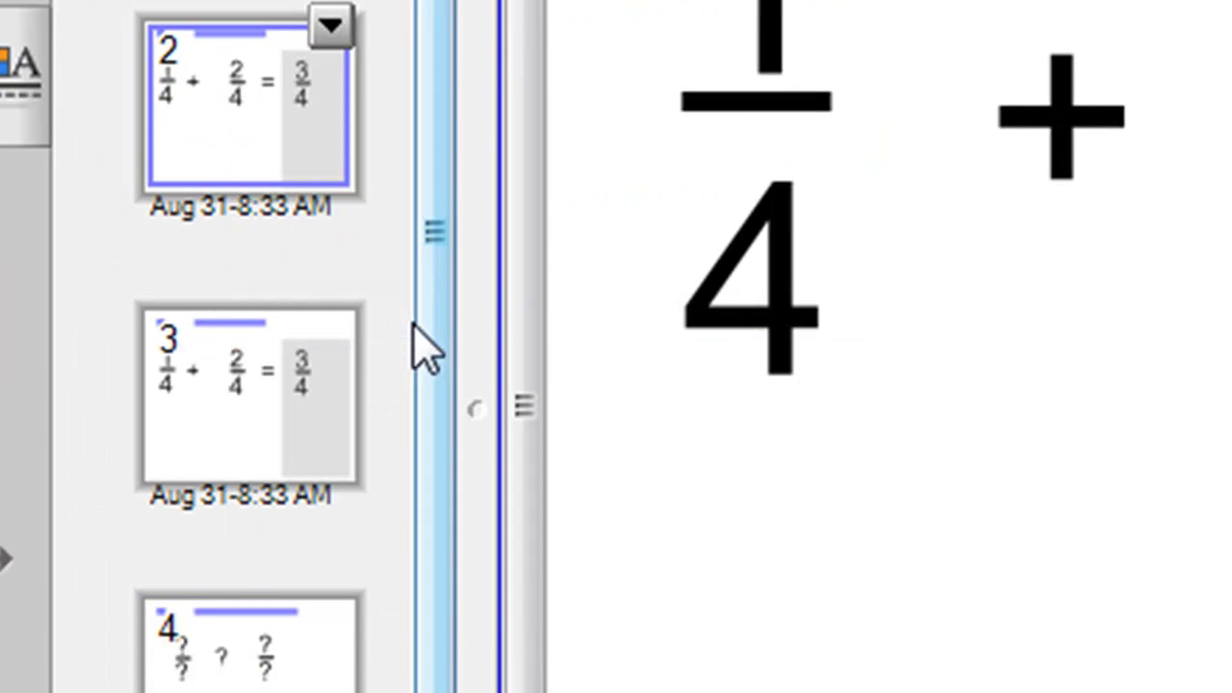
{"action": "left_click", "coordinate": [277, 397]}
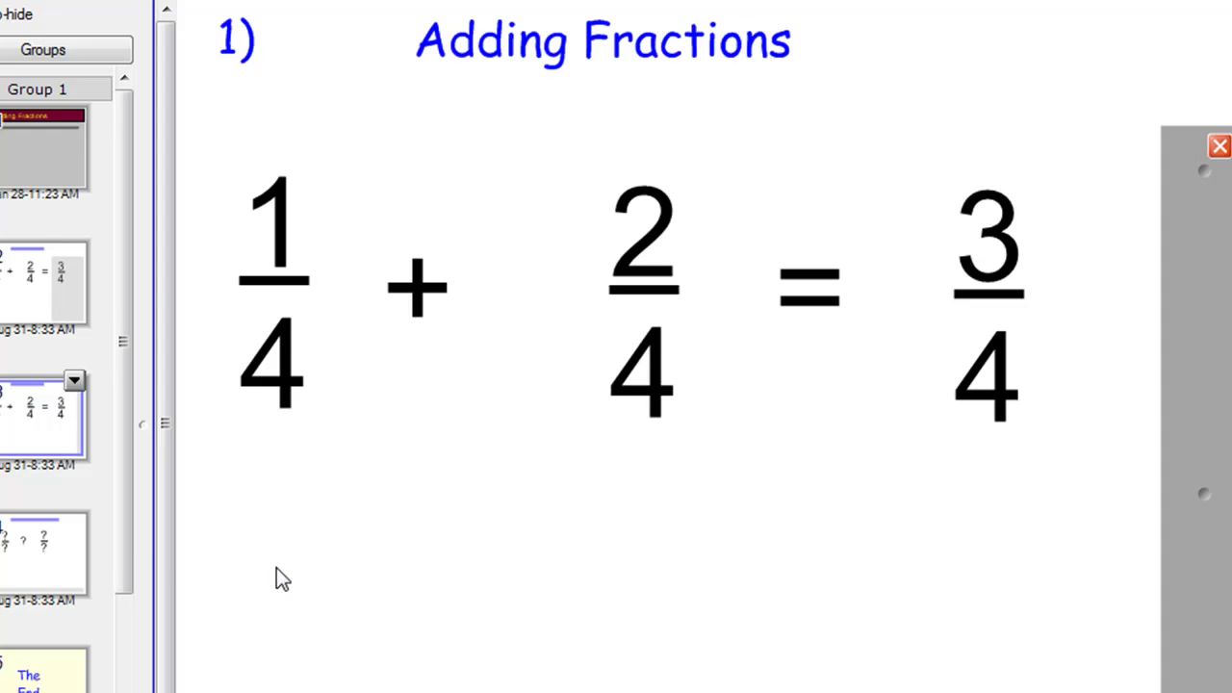
Copy three shaded quarter pieces from the fourths circle on page 6 and paste them onto page 3
{"action": "left_click", "coordinate": [86, 539]}
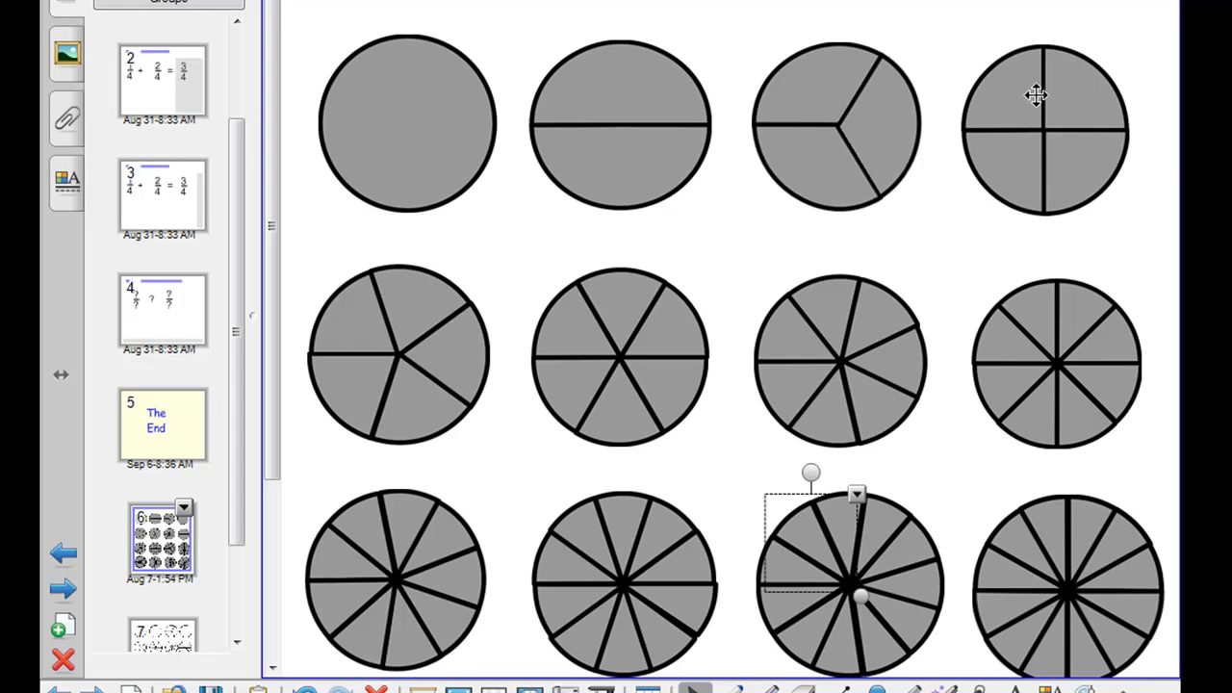
{"action": "left_click", "coordinate": [1001, 72]}
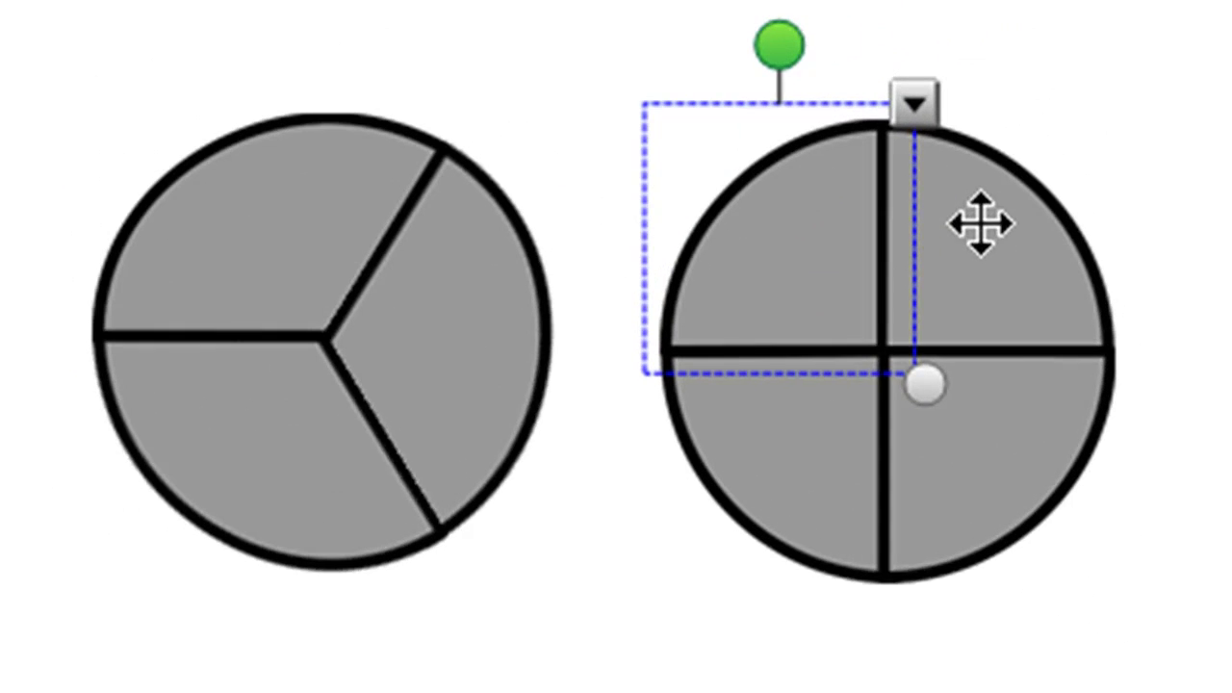
{"action": "left_click", "coordinate": [1012, 217], "text": "ctrl"}
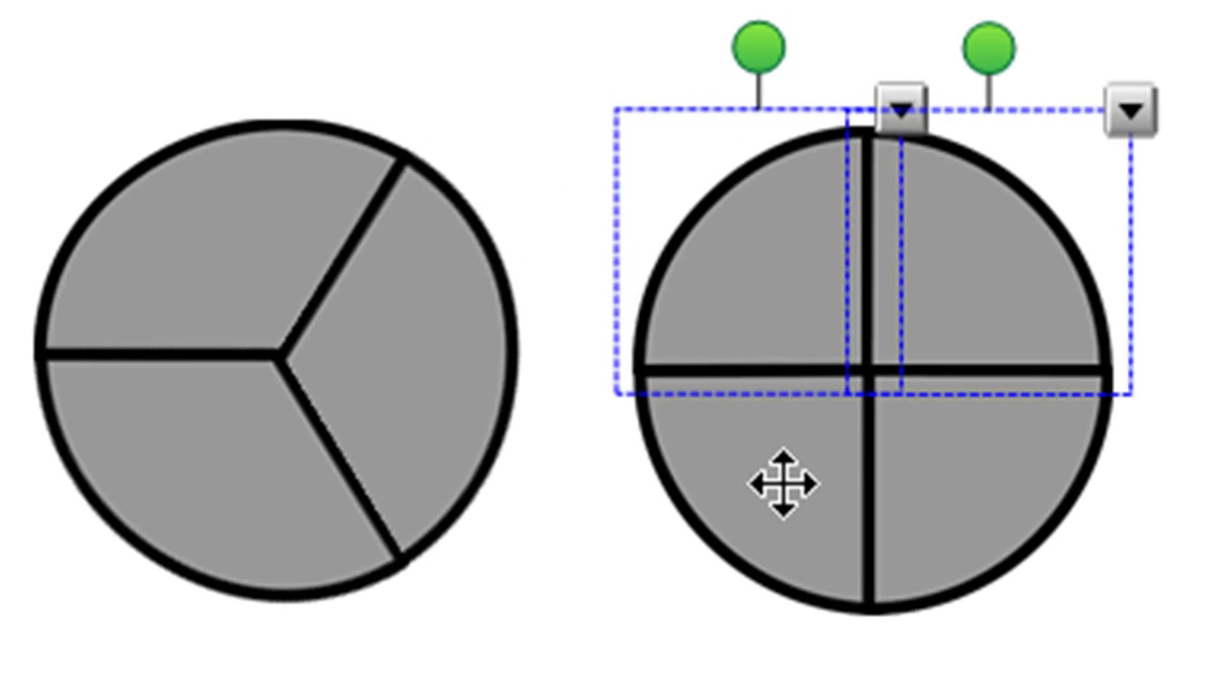
{"action": "left_click", "coordinate": [770, 483], "text": "ctrl"}
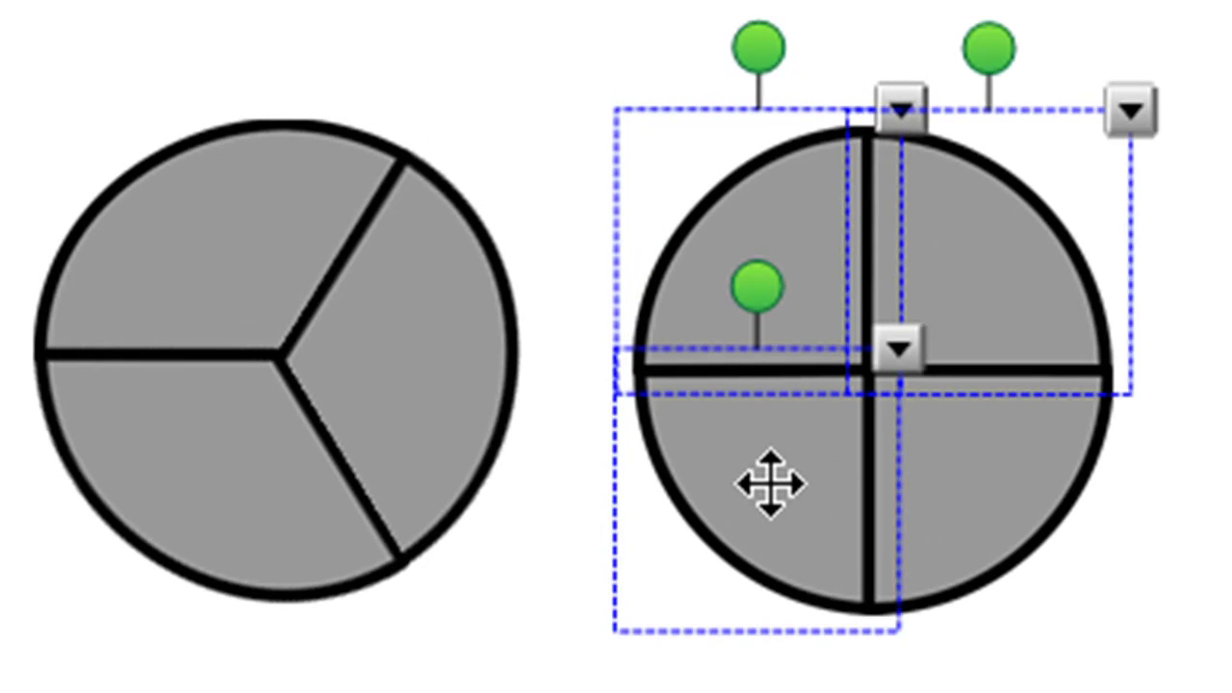
{"action": "right_click", "coordinate": [771, 483]}
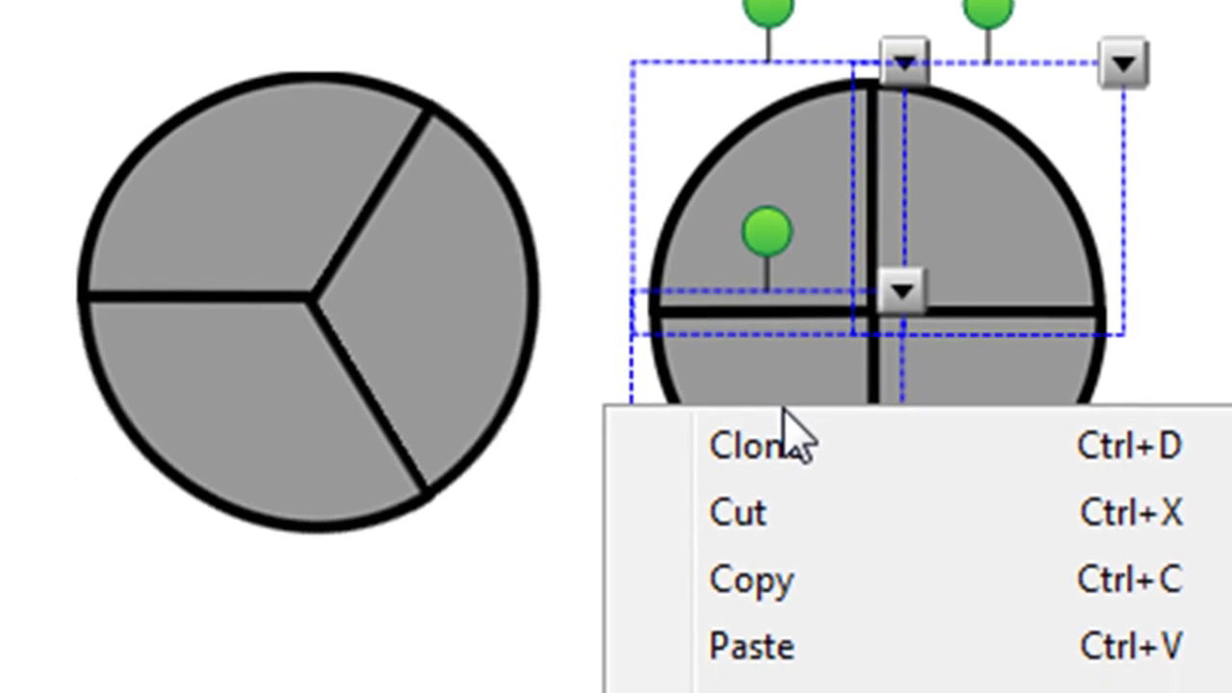
{"action": "left_click", "coordinate": [819, 551]}
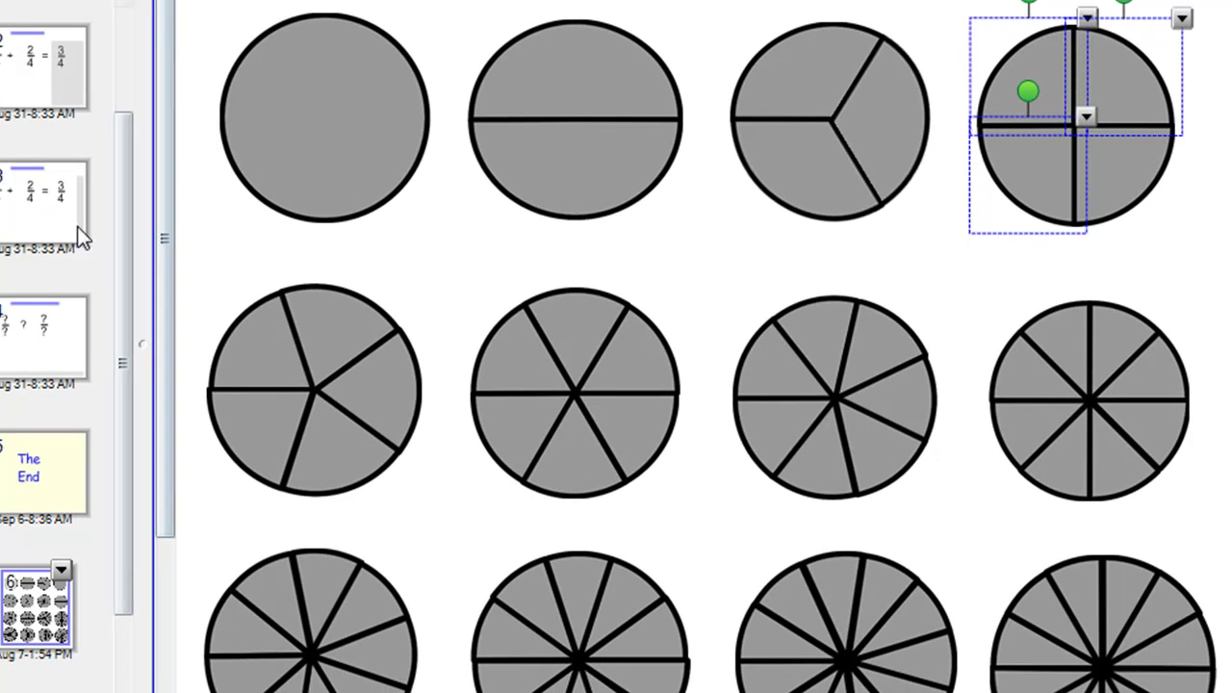
{"action": "left_click", "coordinate": [69, 237]}
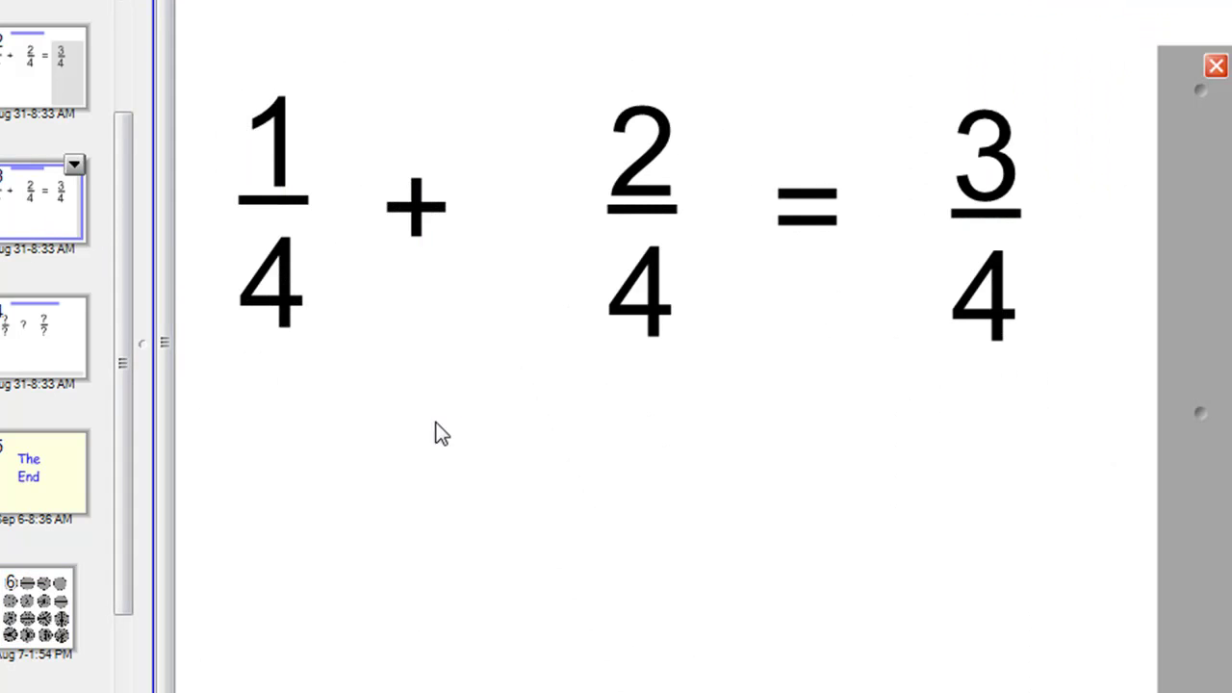
{"action": "right_click", "coordinate": [487, 406]}
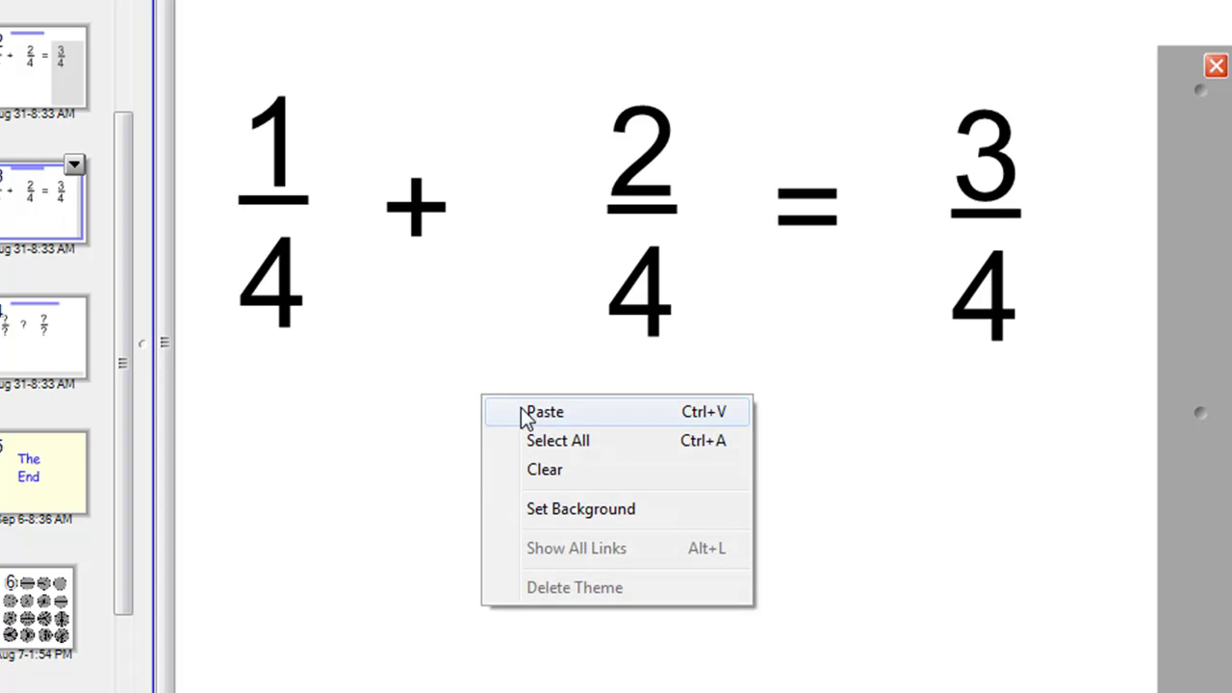
{"action": "left_click", "coordinate": [520, 412]}
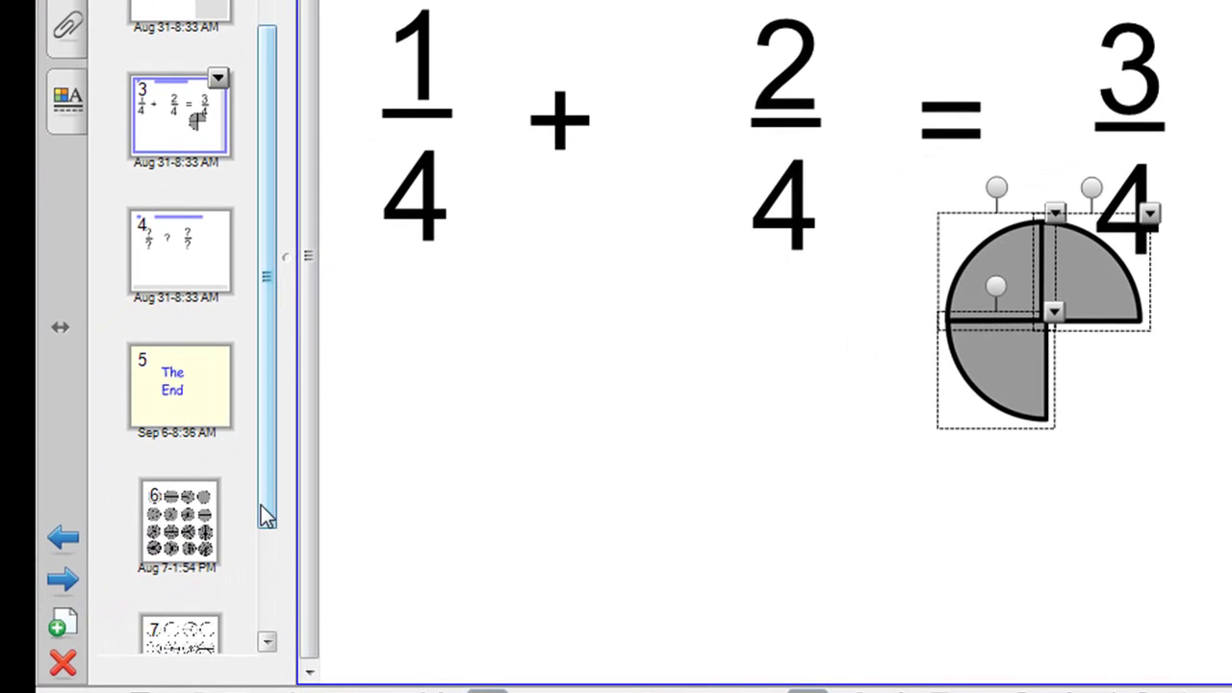
Copy all four pieces of the unshaded fourths circle from page 7 and paste them onto page 3
{"action": "left_click_drag", "start_coordinate": [264, 511], "coordinate": [264, 569]}
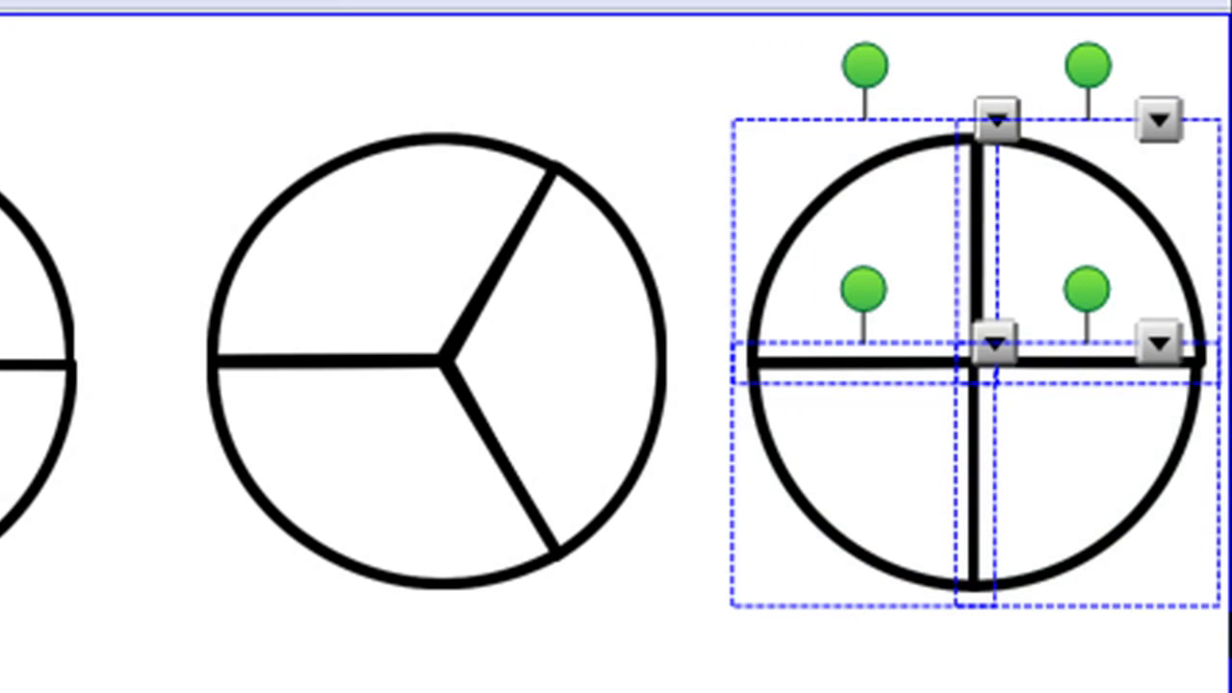
{"action": "right_click", "coordinate": [916, 259]}
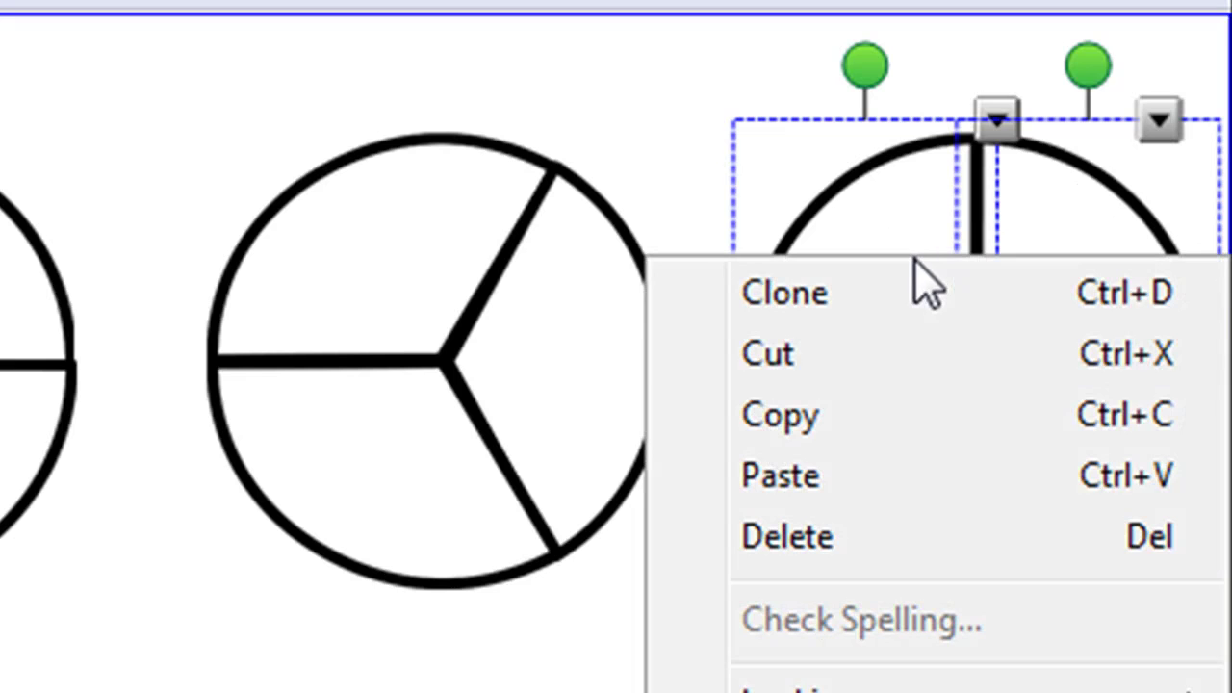
{"action": "left_click", "coordinate": [897, 418]}
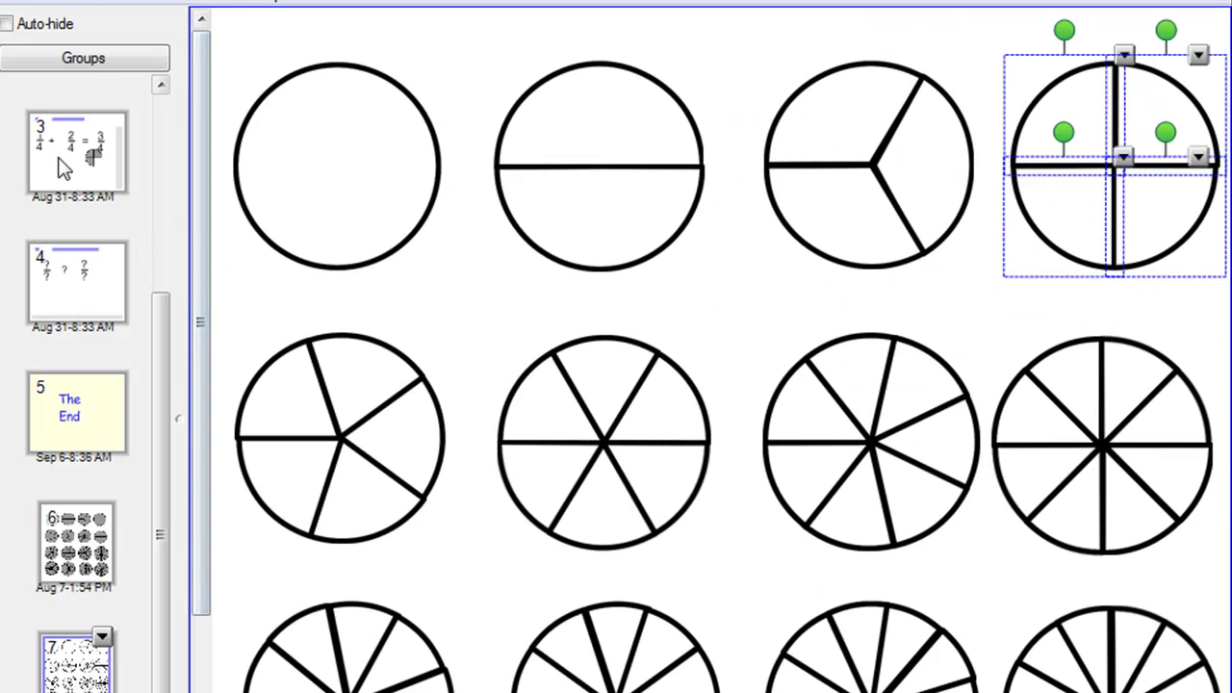
{"action": "left_click", "coordinate": [56, 164]}
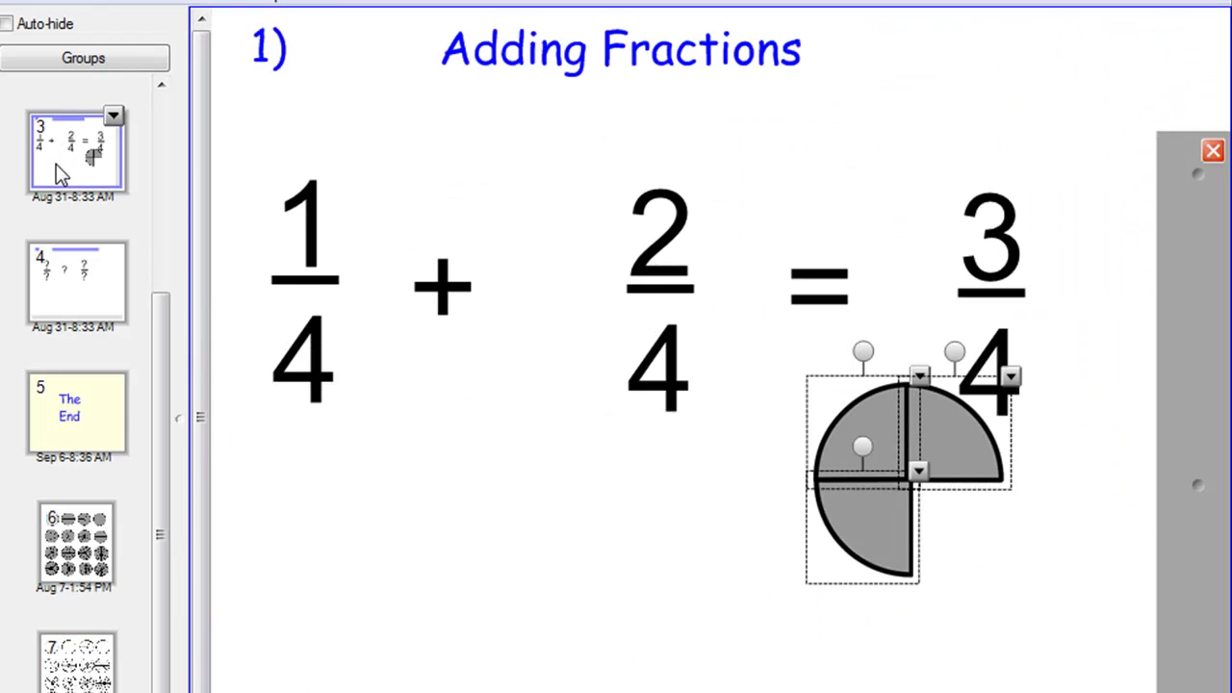
{"action": "left_click", "coordinate": [411, 536]}
{"action": "right_click", "coordinate": [375, 513]}
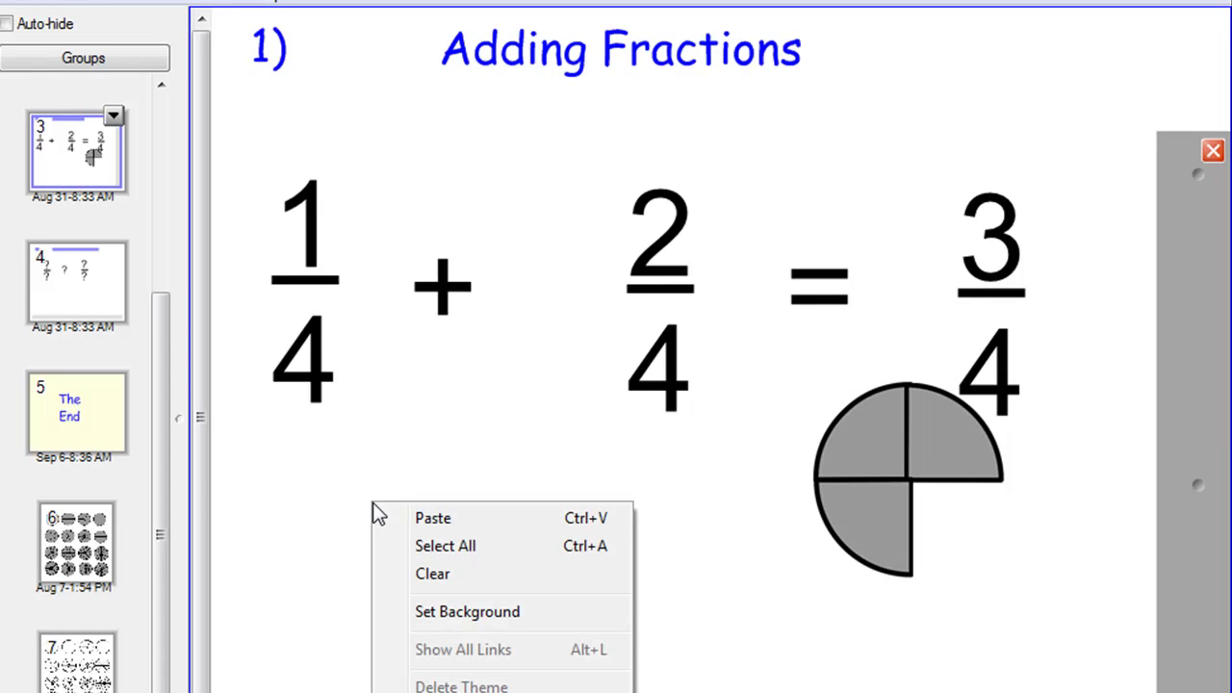
{"action": "left_click", "coordinate": [407, 517]}
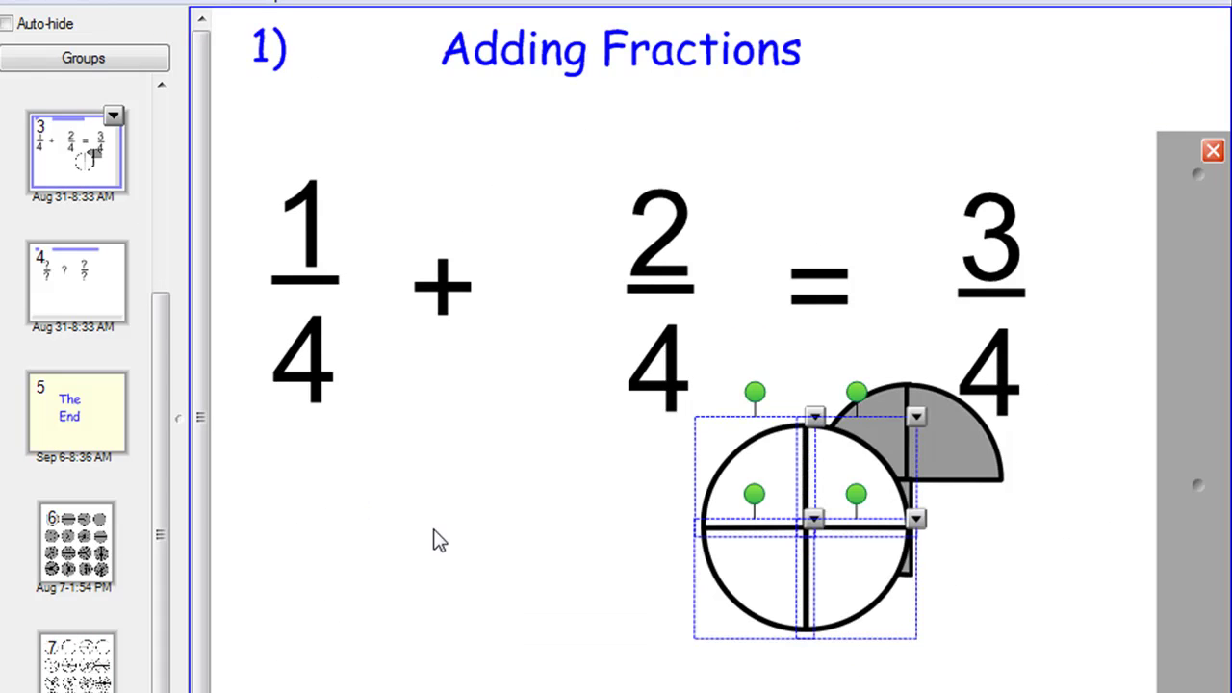
Place the unshaded fourths circle below the 1/4 fraction and adjust its stacking order
{"action": "left_click_drag", "start_coordinate": [787, 574], "coordinate": [817, 554]}
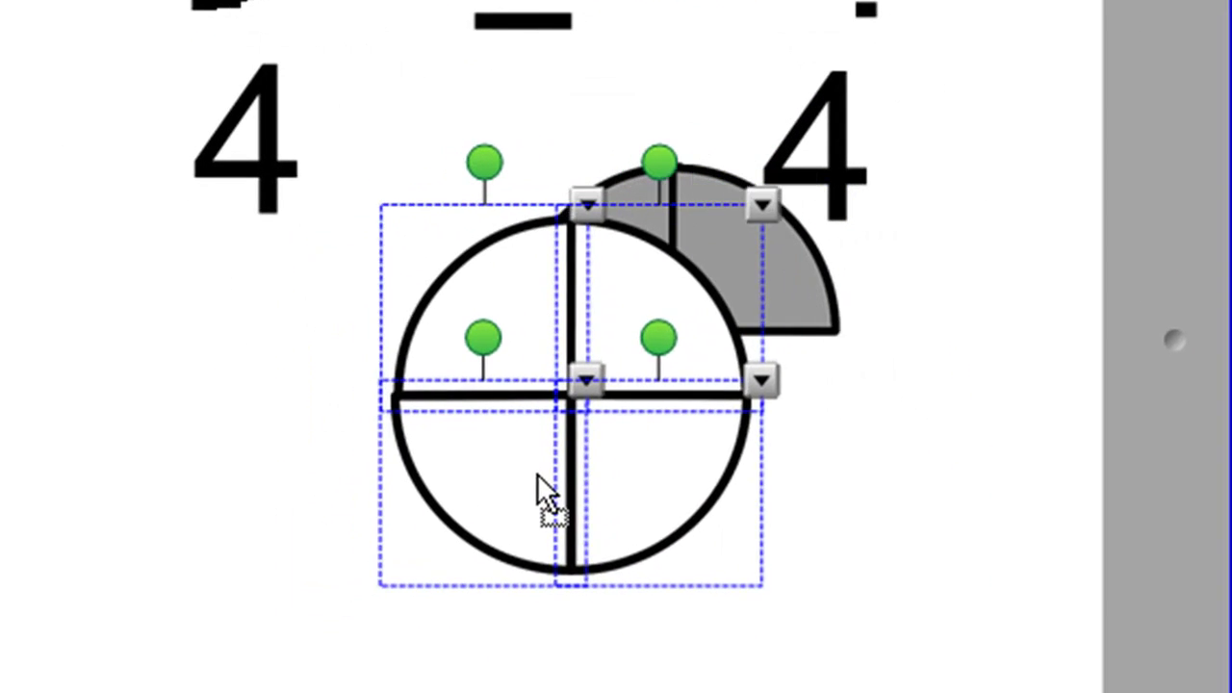
{"action": "left_click_drag", "start_coordinate": [537, 474], "coordinate": [226, 590]}
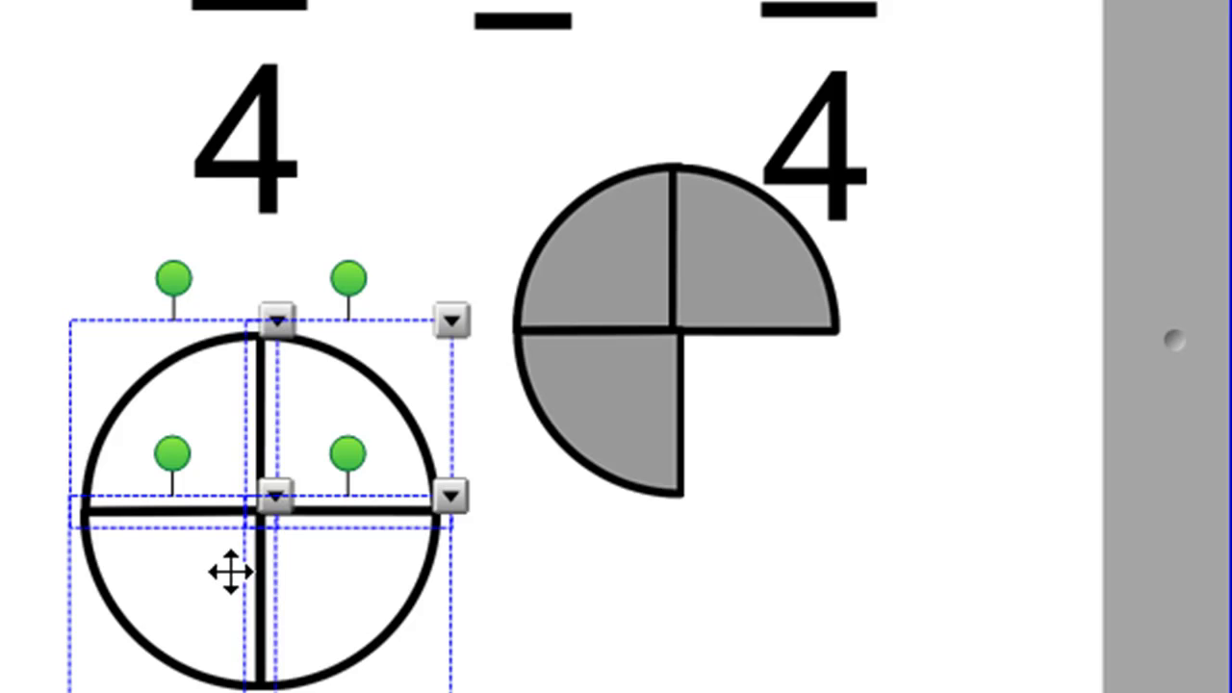
{"action": "right_click", "coordinate": [231, 572]}
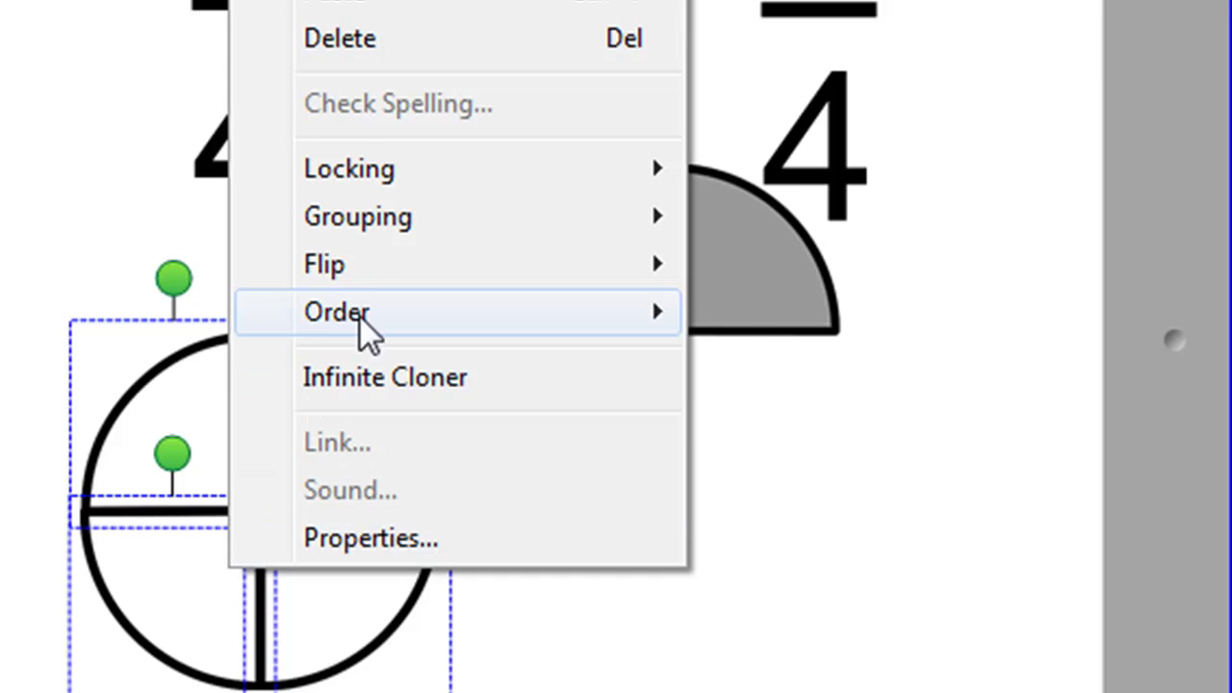
{"action": "mouse_move", "coordinate": [428, 317]}
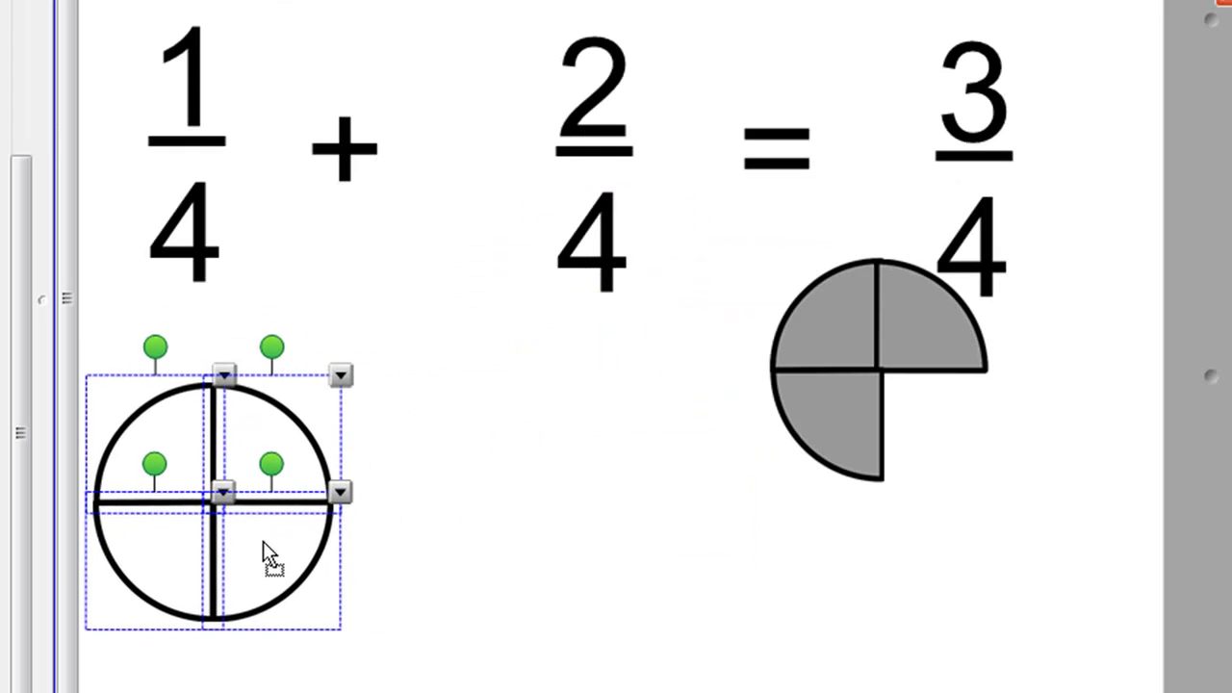
{"action": "left_click", "coordinate": [449, 523]}
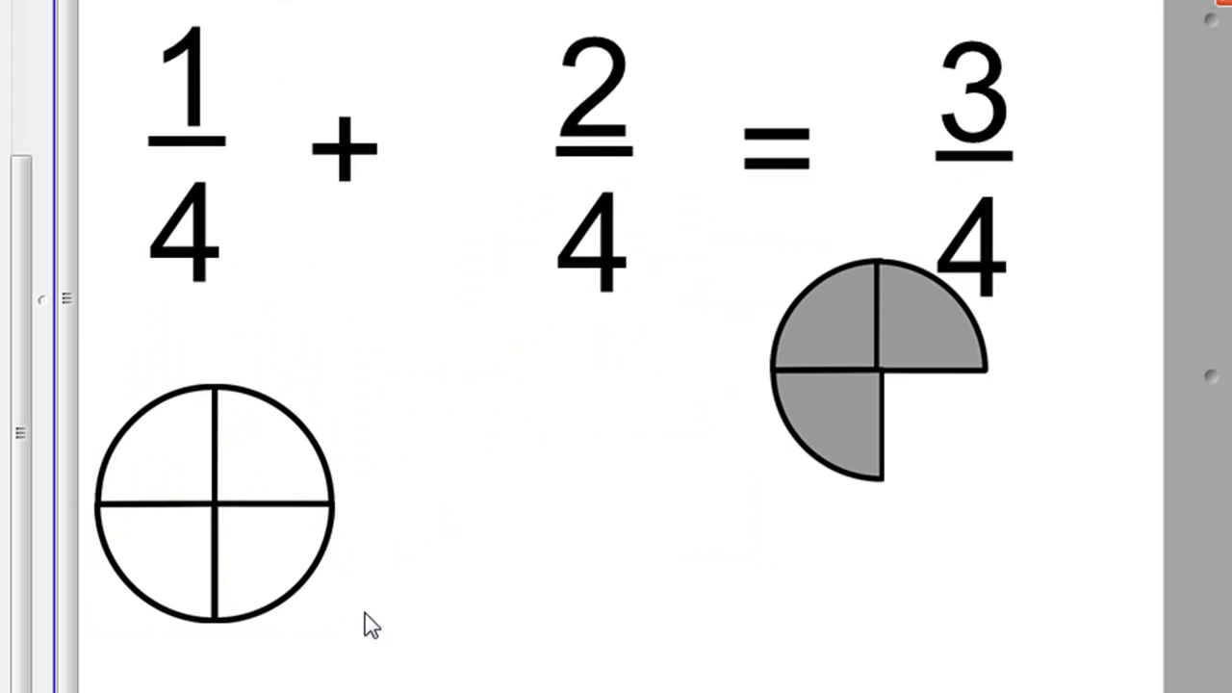
Place copies of the unshaded fourths circle below the 2/4 and 3/4 fractions
{"action": "left_click_drag", "start_coordinate": [458, 685], "coordinate": [118, 389]}
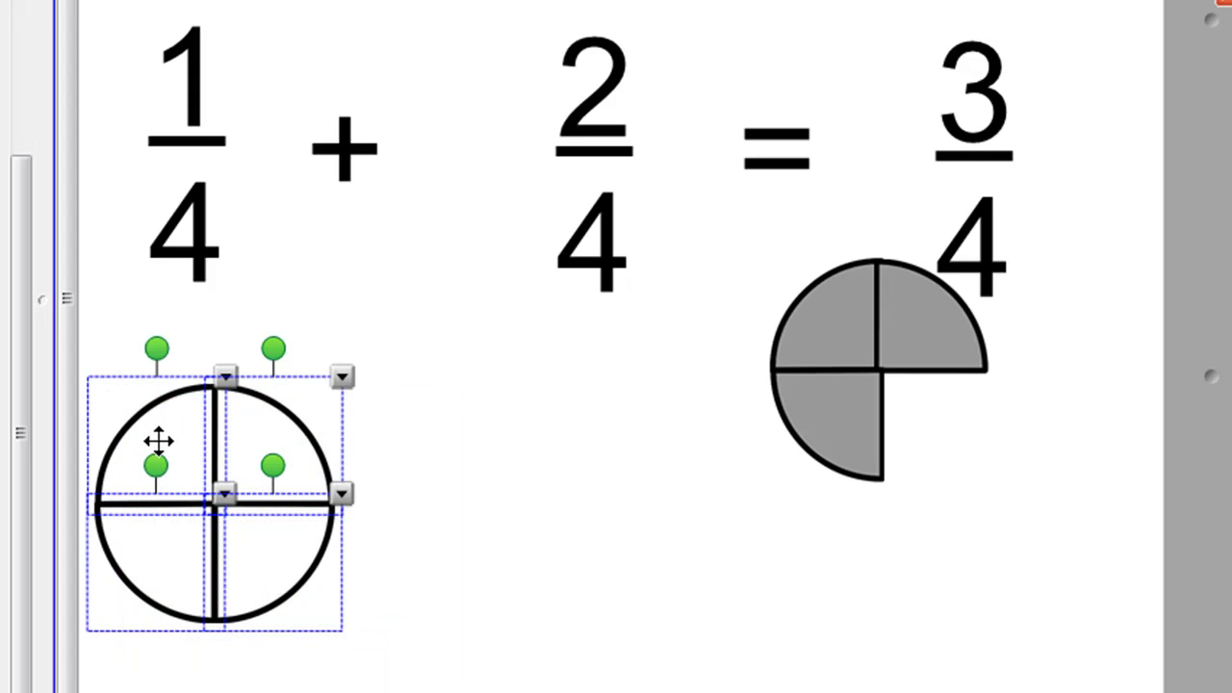
{"action": "left_click_drag", "start_coordinate": [159, 441], "coordinate": [526, 500]}
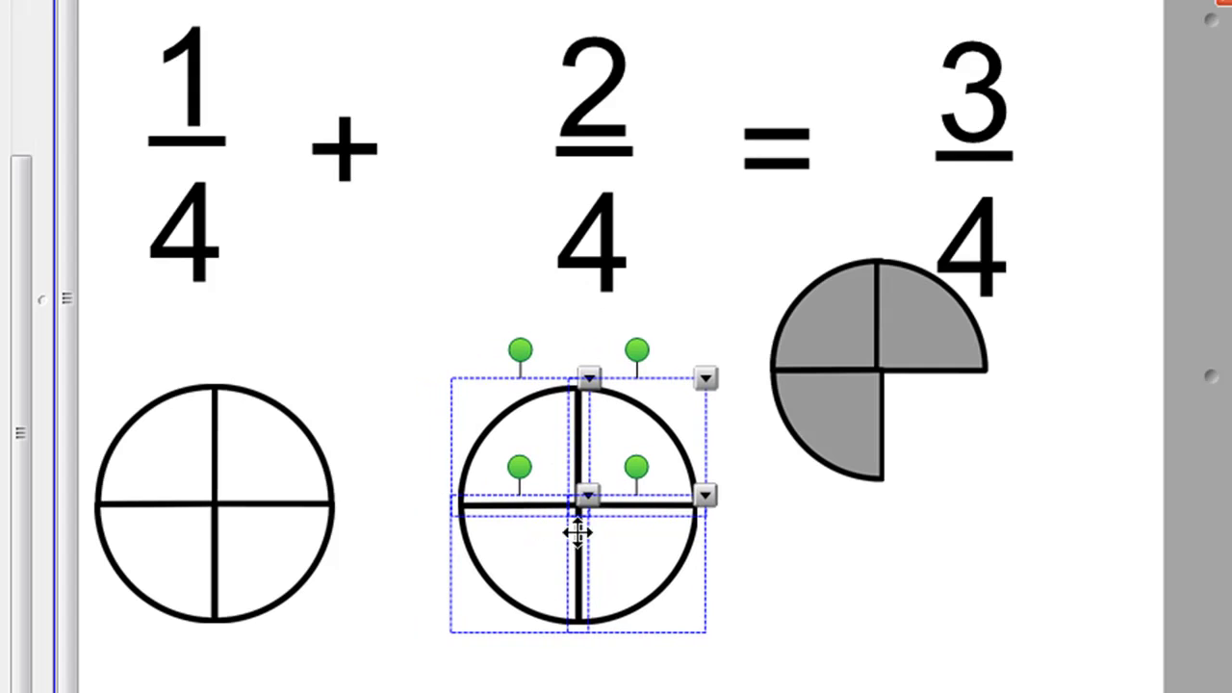
{"action": "left_click_drag", "start_coordinate": [575, 616], "coordinate": [969, 588]}
Put a copy of the upper-left shaded quarter in the circle below 1/4 and enlarge it to fill the section
{"action": "left_click", "coordinate": [838, 310]}
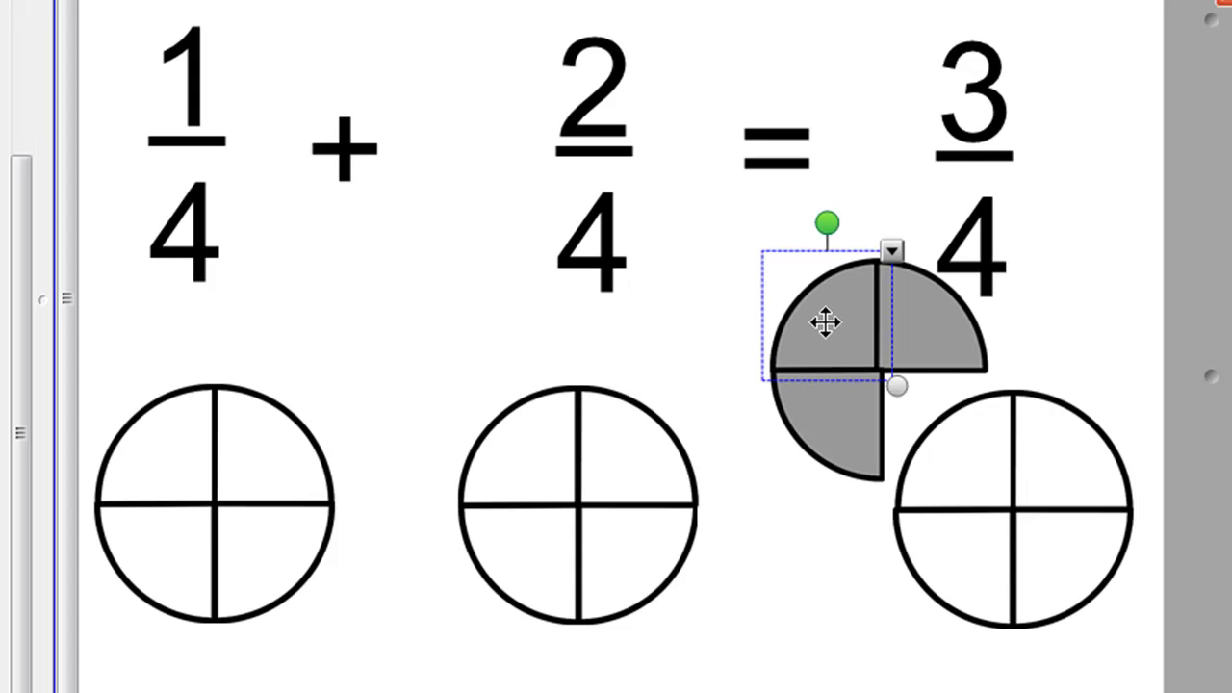
{"action": "left_click_drag", "start_coordinate": [826, 322], "coordinate": [182, 457]}
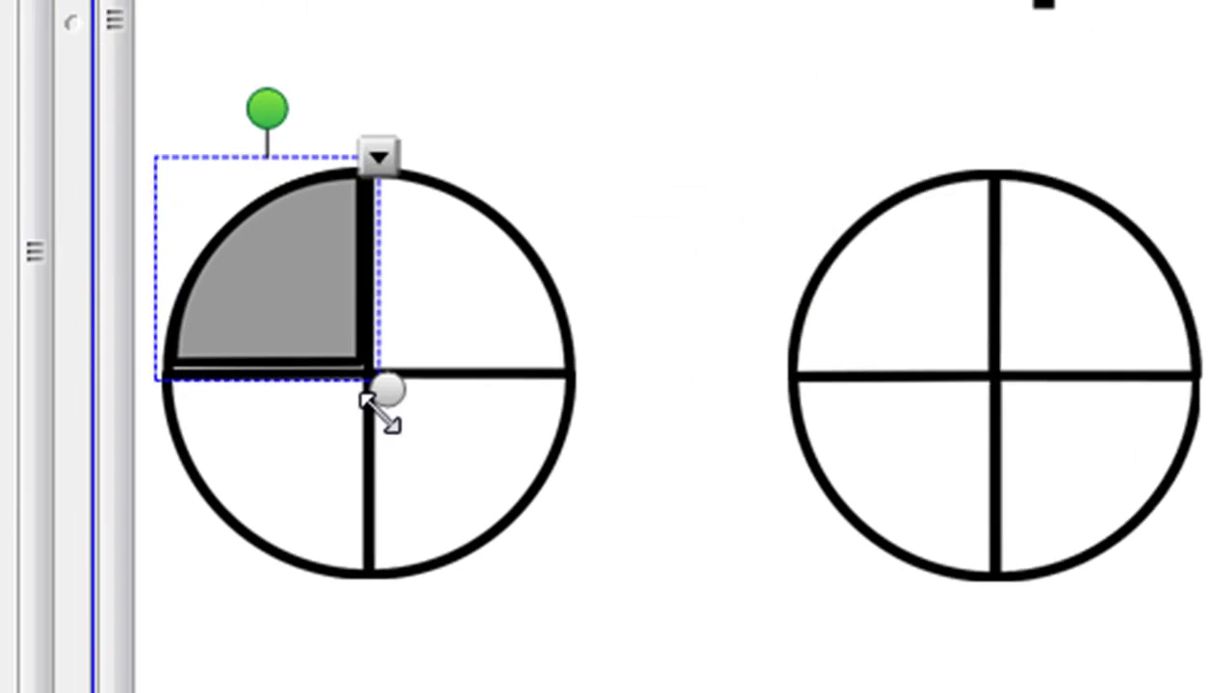
{"action": "left_click_drag", "start_coordinate": [430, 358], "coordinate": [441, 366]}
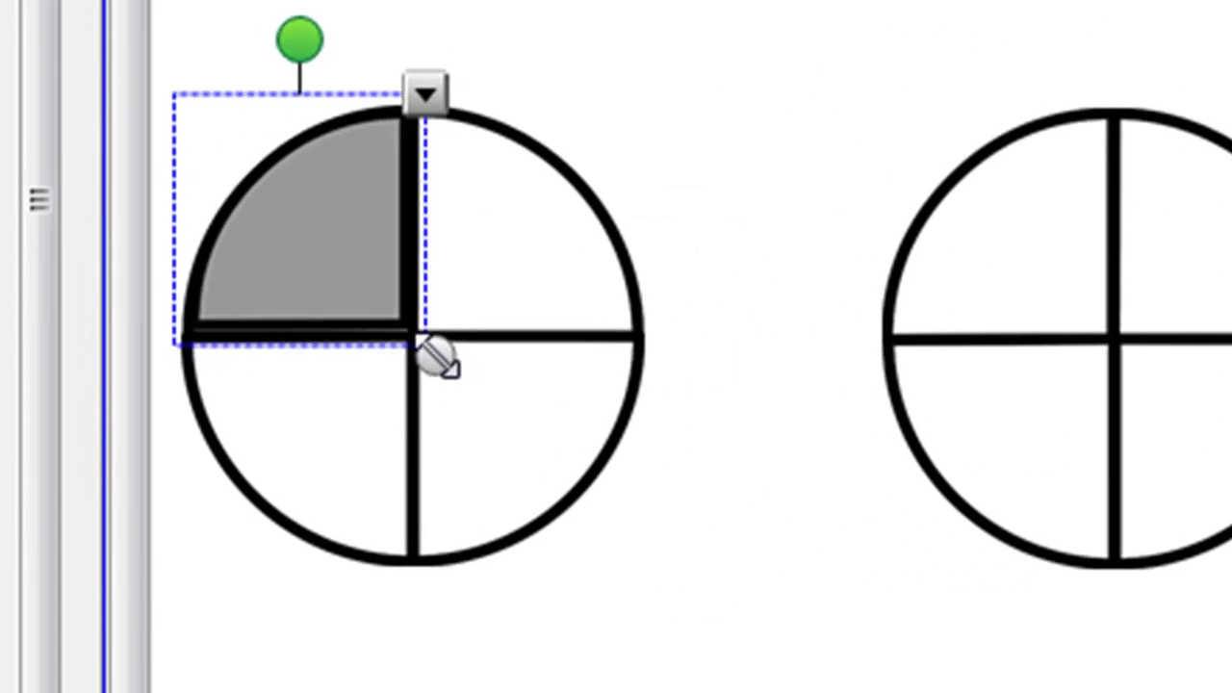
{"action": "left_click_drag", "start_coordinate": [436, 356], "coordinate": [454, 373]}
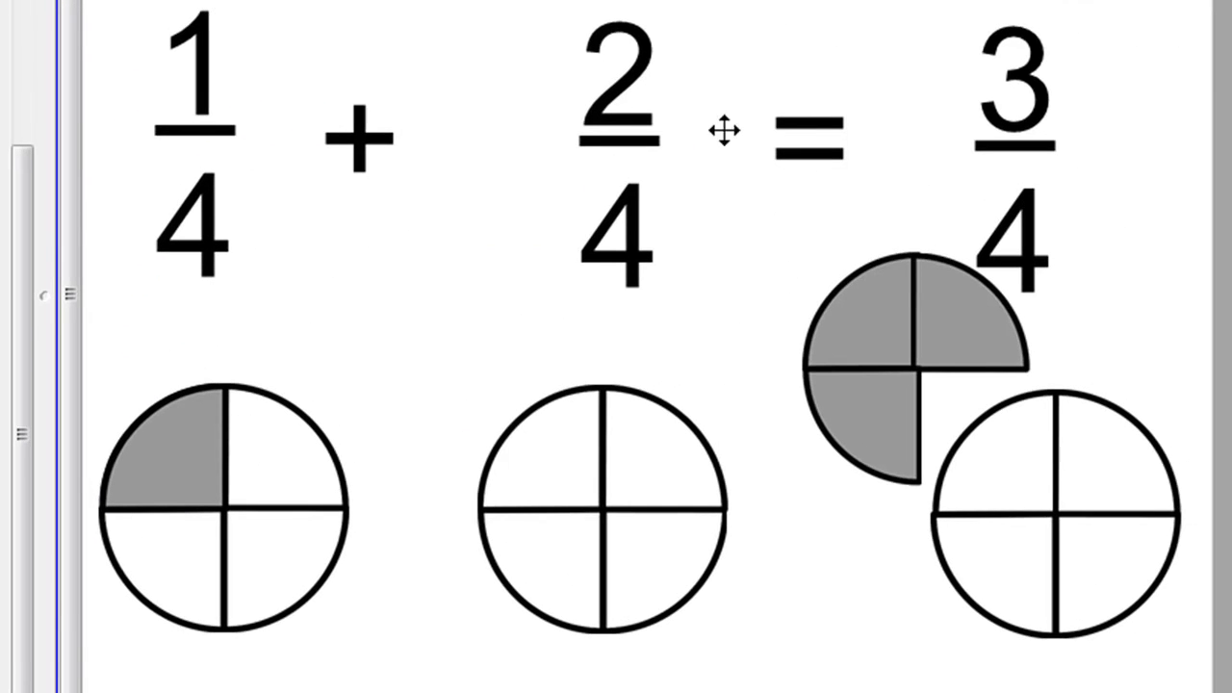
Put copies of the upper-right and lower-left shaded quarters in the circle below 2/4 and resize them to fit
{"action": "left_click", "coordinate": [960, 327]}
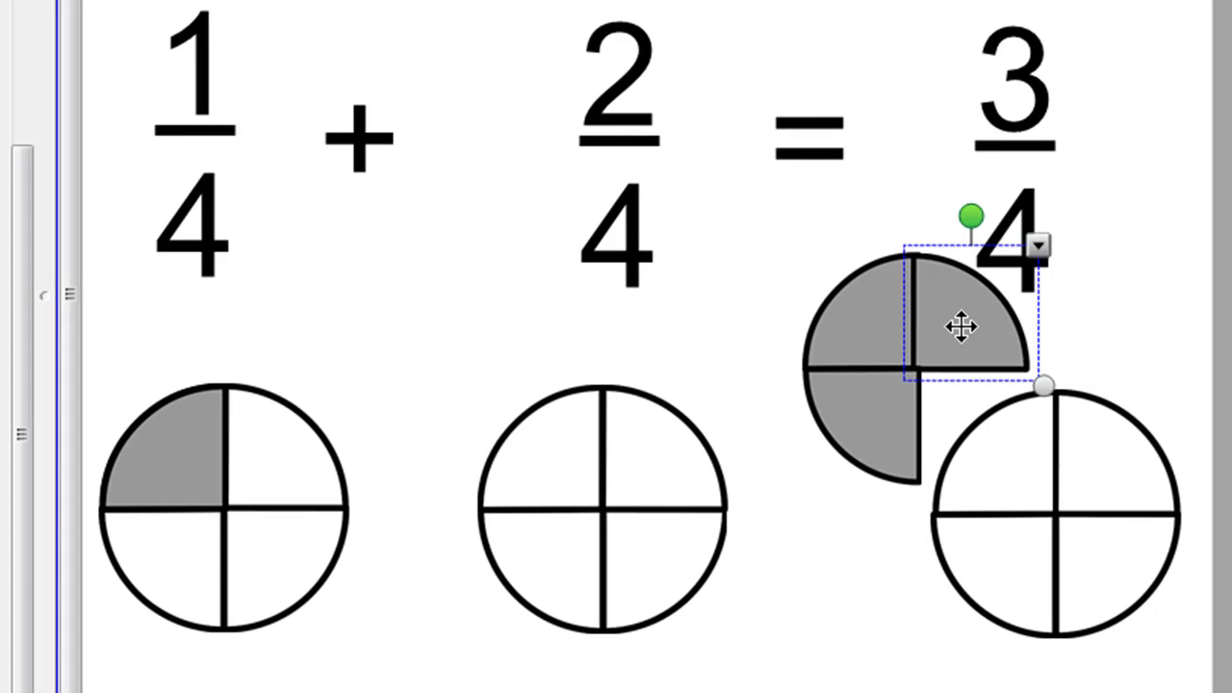
{"action": "left_click", "coordinate": [876, 414], "text": "ctrl"}
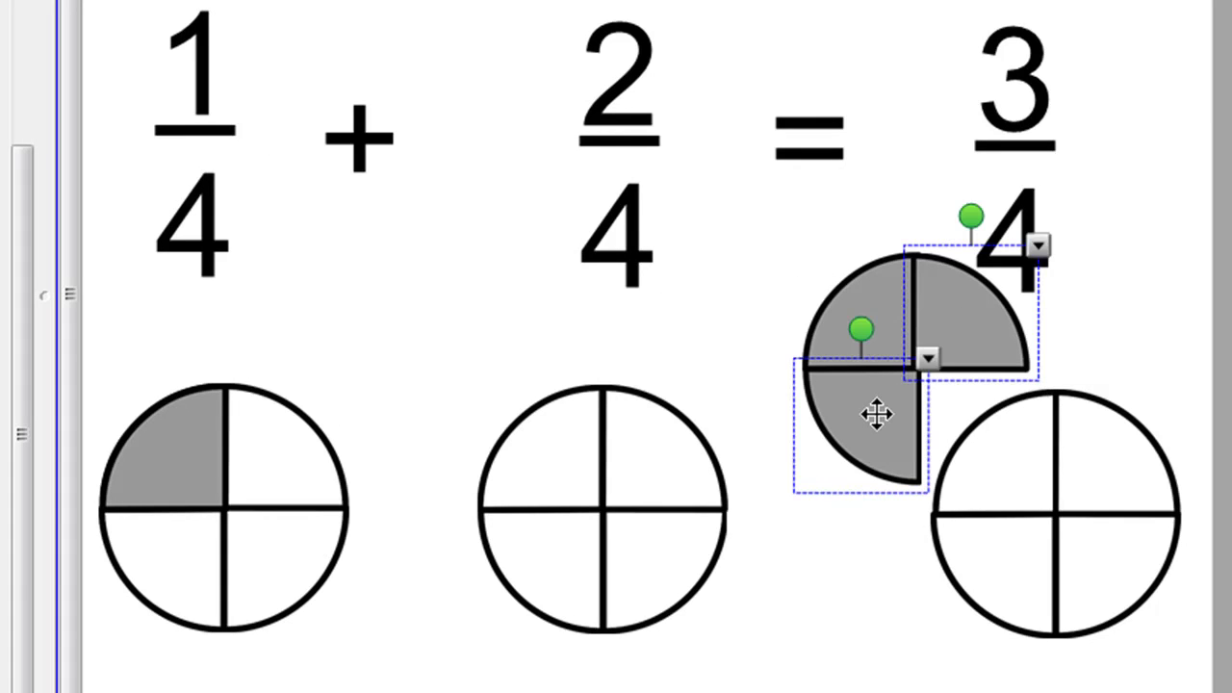
{"action": "left_click_drag", "start_coordinate": [876, 414], "coordinate": [566, 551]}
{"action": "left_click", "coordinate": [636, 539]}
{"action": "left_click", "coordinate": [687, 490]}
{"action": "left_click_drag", "start_coordinate": [729, 517], "coordinate": [740, 527]}
{"action": "left_click", "coordinate": [751, 597]}
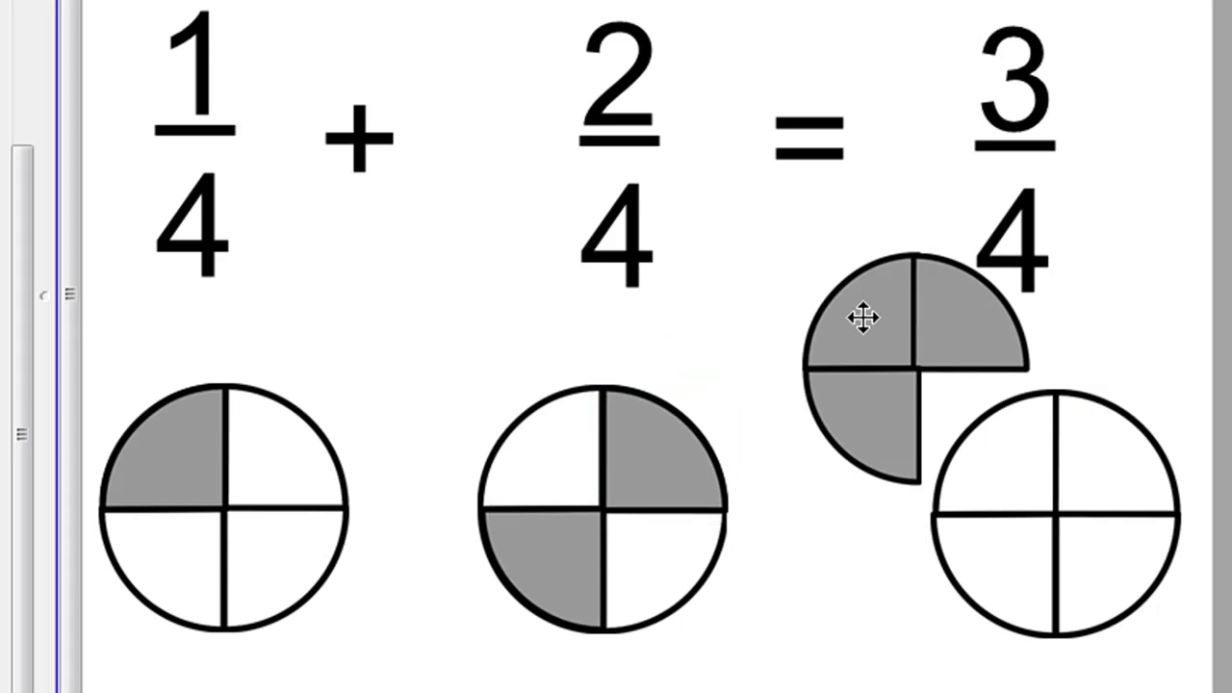
Move the three shaded quarters into the circle below 3/4 and resize them to fill its sections
{"action": "left_click", "coordinate": [894, 318]}
{"action": "left_click", "coordinate": [972, 318], "text": "shift"}
{"action": "left_click", "coordinate": [880, 419], "text": "shift"}
{"action": "left_click_drag", "start_coordinate": [880, 420], "coordinate": [855, 383]}
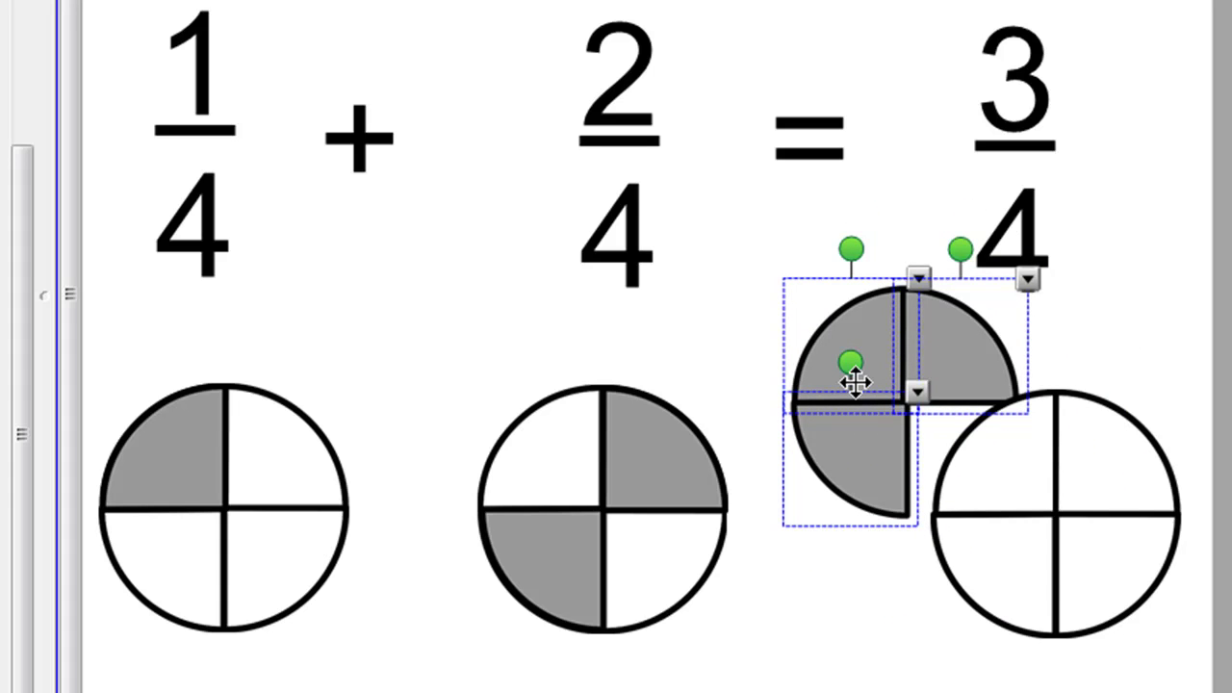
{"action": "left_click_drag", "start_coordinate": [855, 383], "coordinate": [998, 490]}
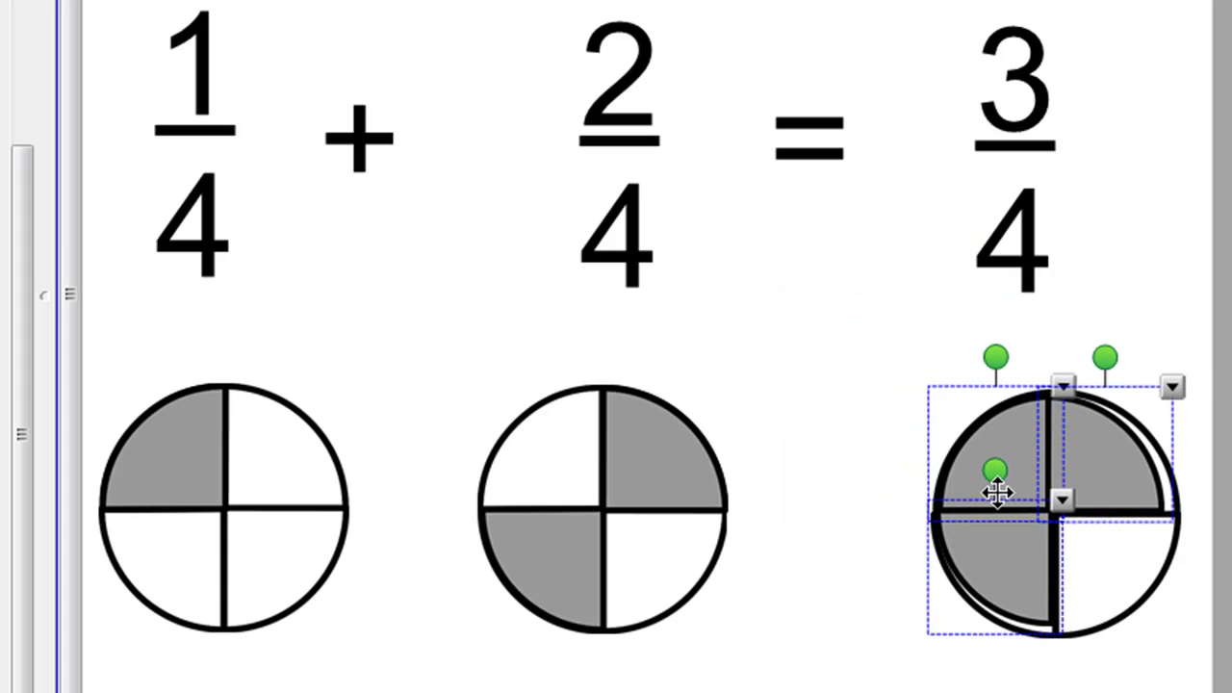
{"action": "left_click", "coordinate": [237, 278]}
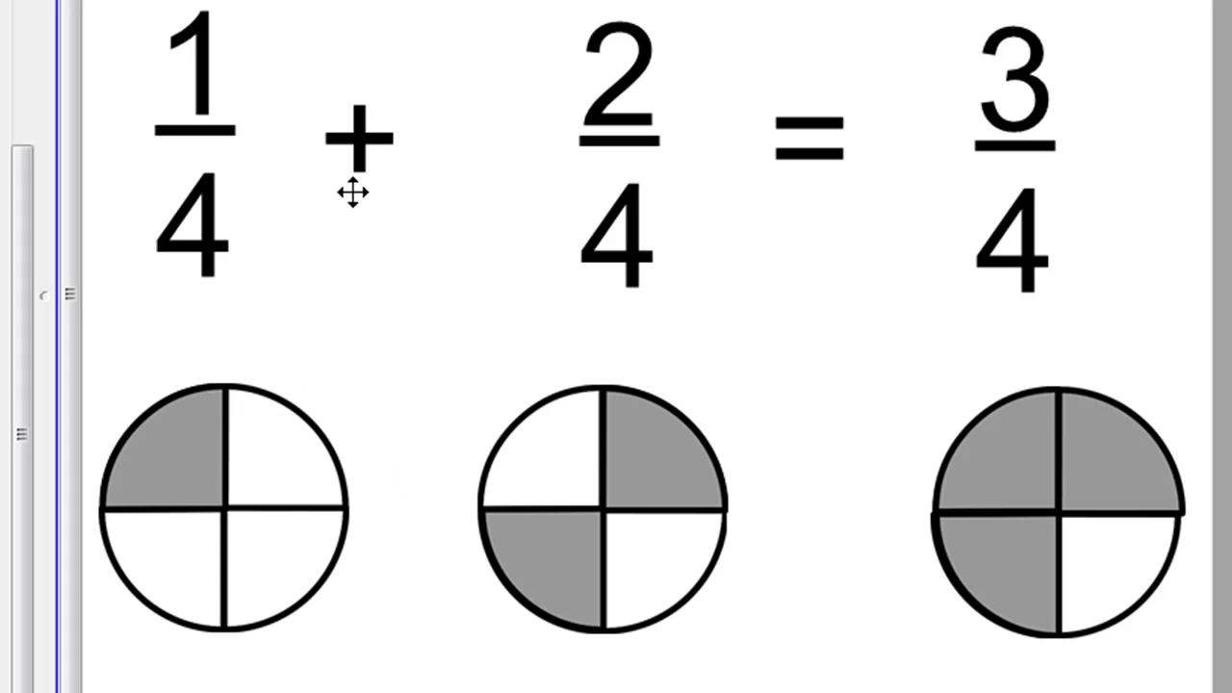
Place copies of the plus and equals signs between the three fraction circles
{"action": "left_click", "coordinate": [377, 141]}
{"action": "left_click", "coordinate": [812, 160], "text": "ctrl"}
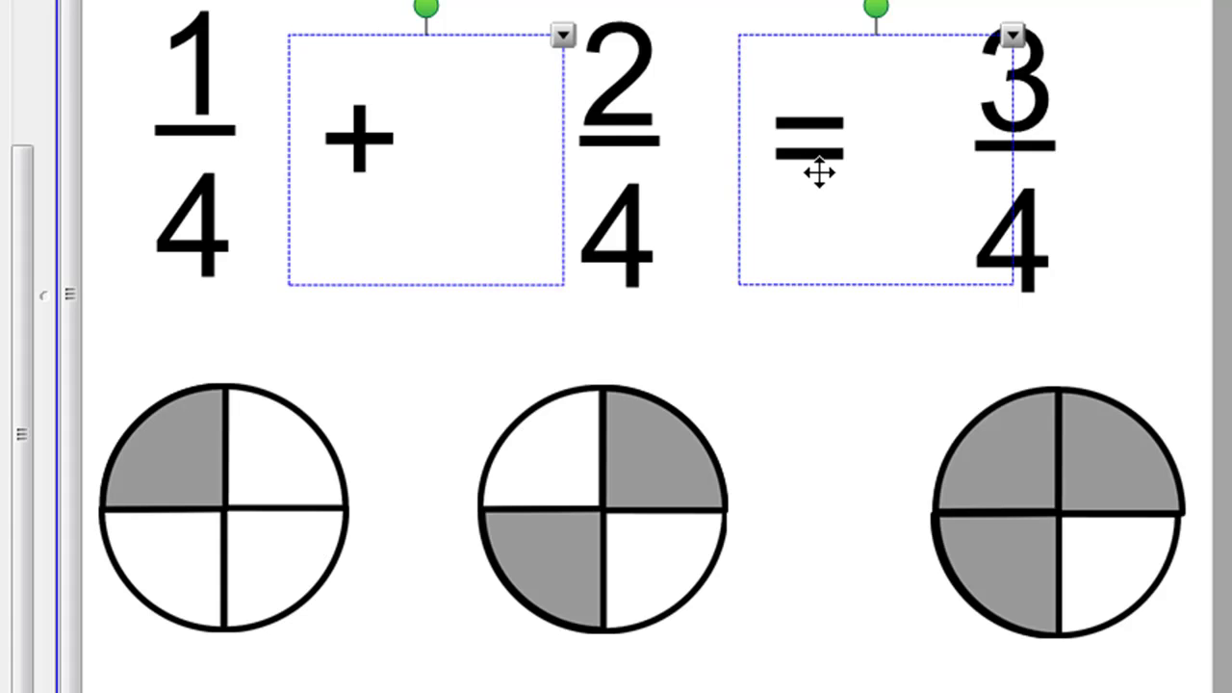
{"action": "left_click_drag", "start_coordinate": [820, 171], "coordinate": [869, 598]}
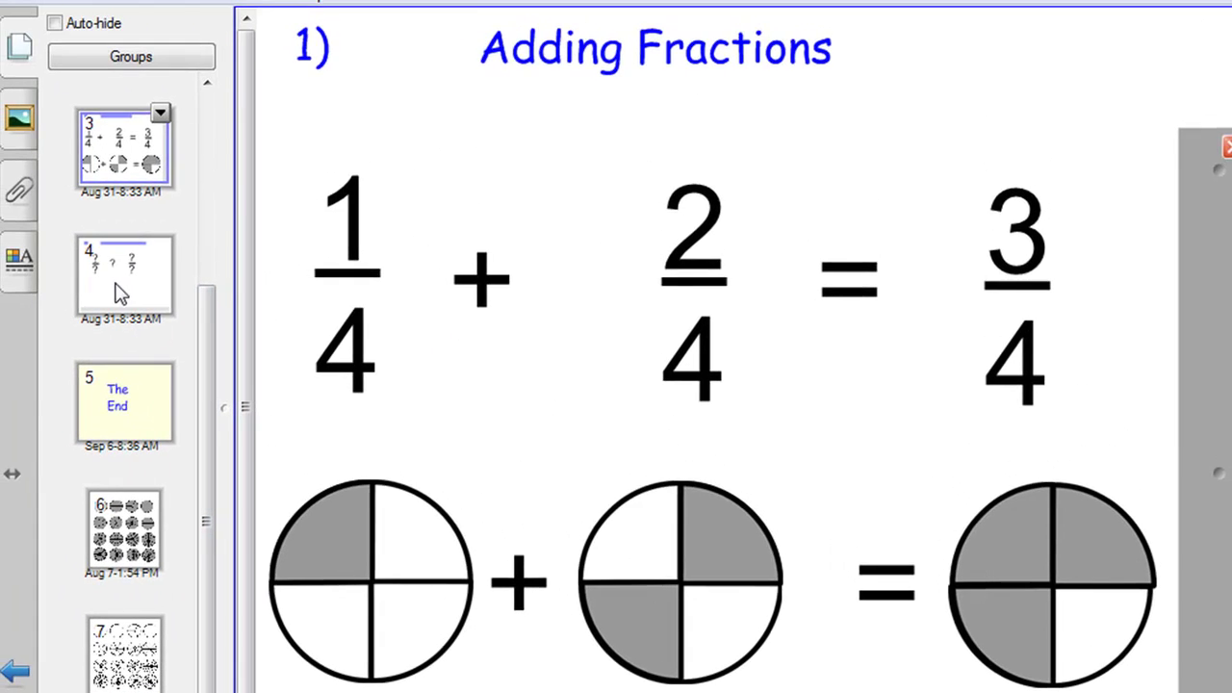
Review the pages from the second question to the shaded fraction circles, including the second question page's Clone Page option
{"action": "left_click", "coordinate": [119, 293]}
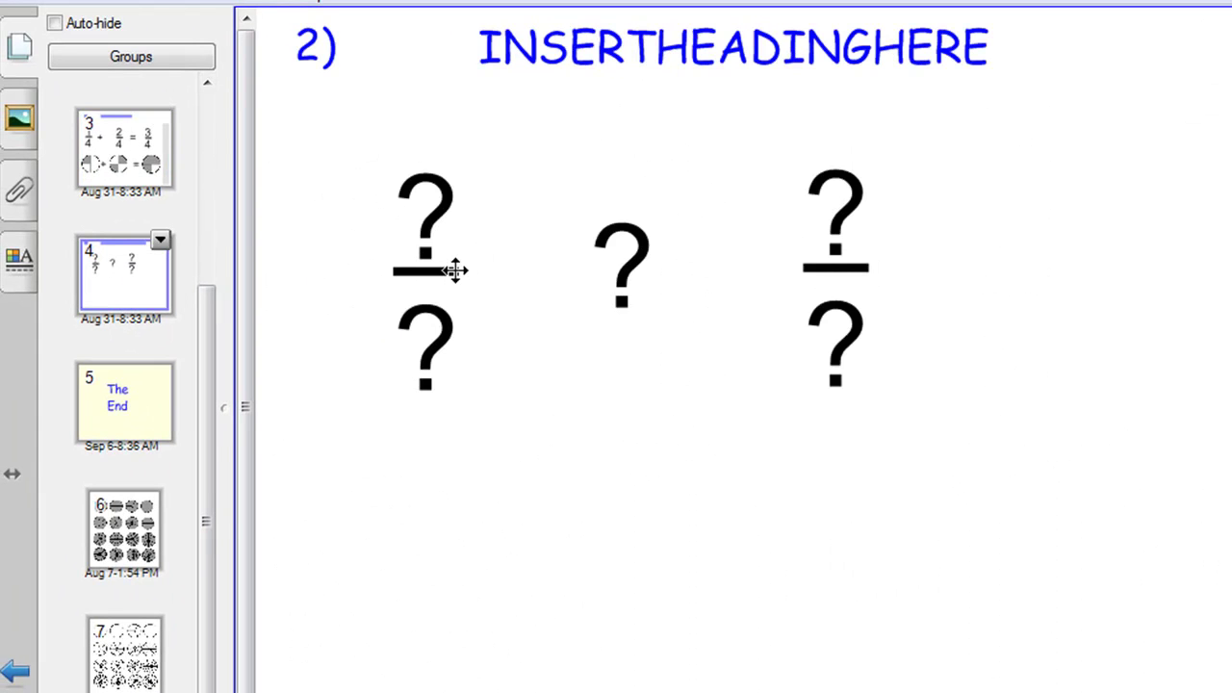
{"action": "right_click", "coordinate": [119, 290]}
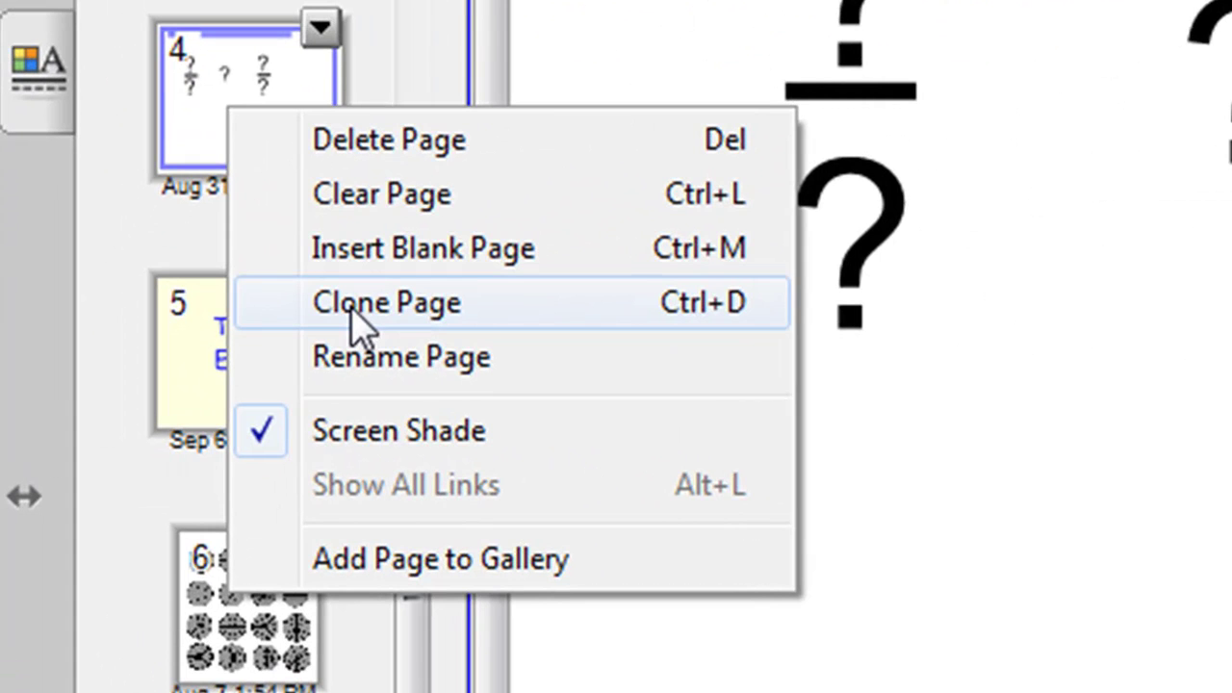
{"action": "left_click", "coordinate": [210, 99]}
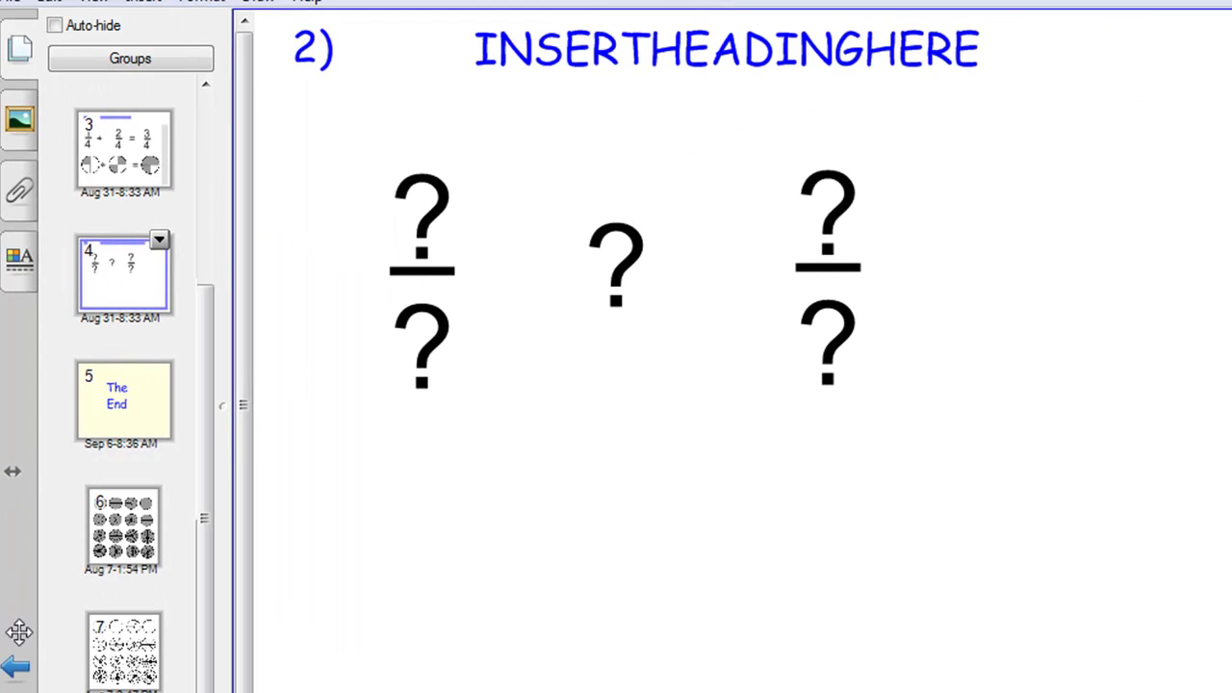
{"action": "key", "text": "Page_Down"}
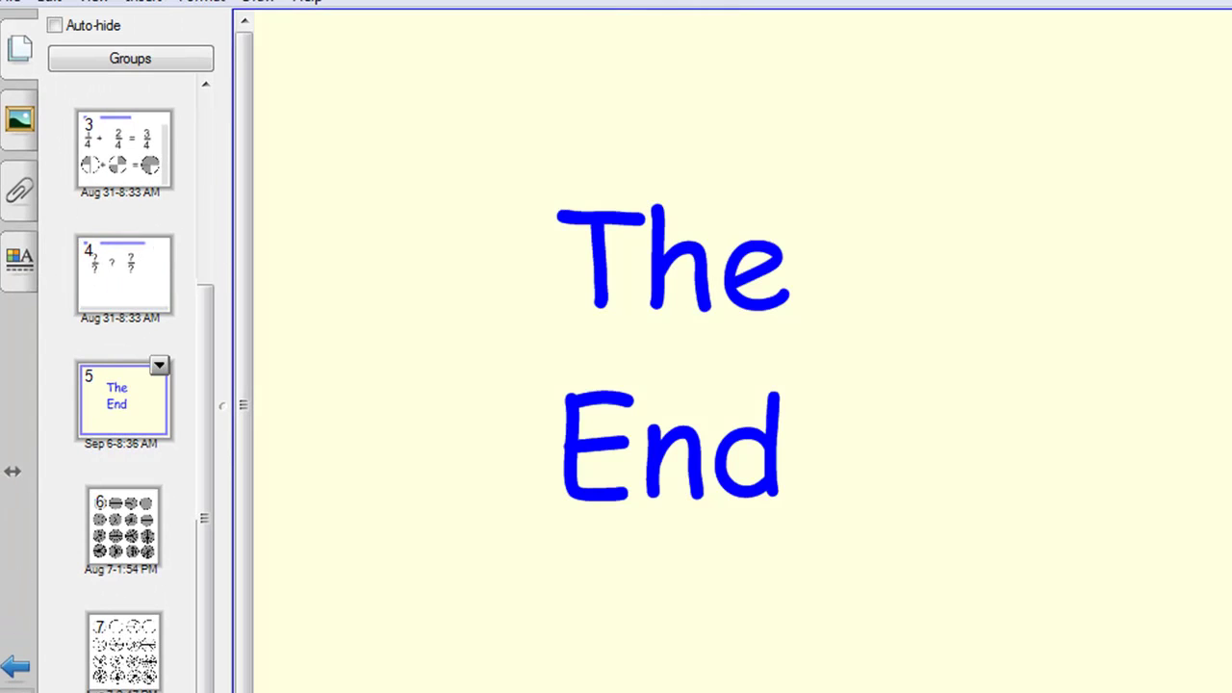
{"action": "left_click", "coordinate": [107, 540]}
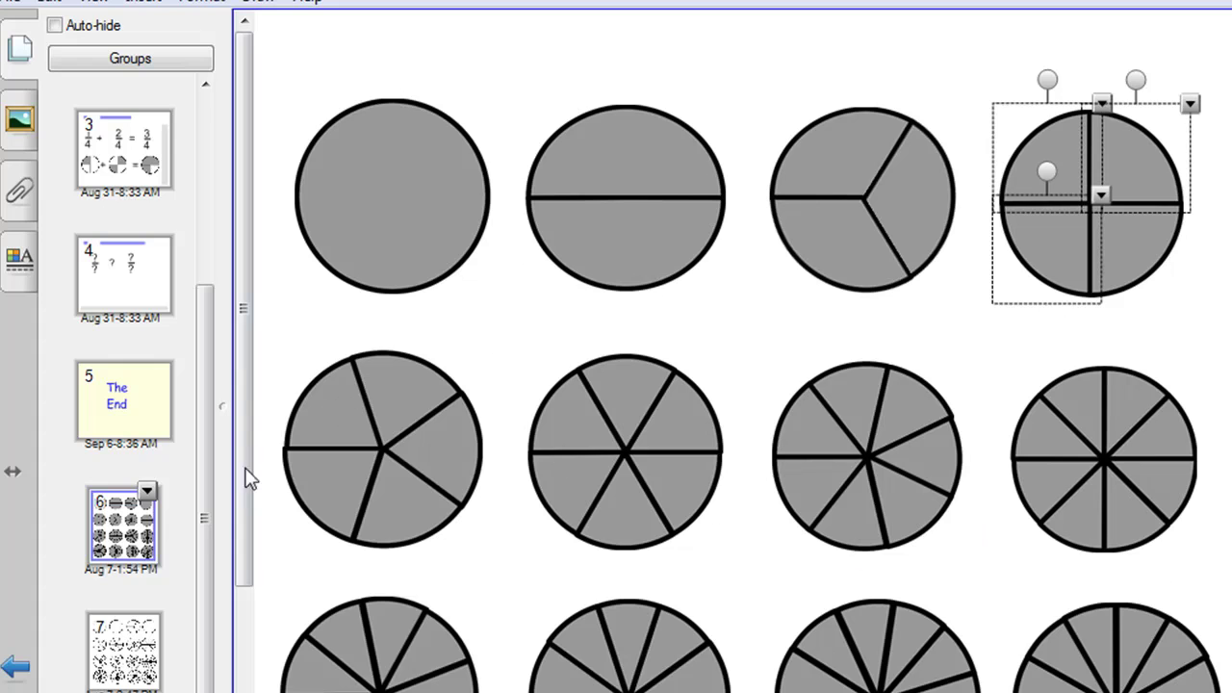
Examine the shaded sections in the circles on page 3, and view the 1/4 + 2/4 question on page 2
{"action": "left_click", "coordinate": [117, 170]}
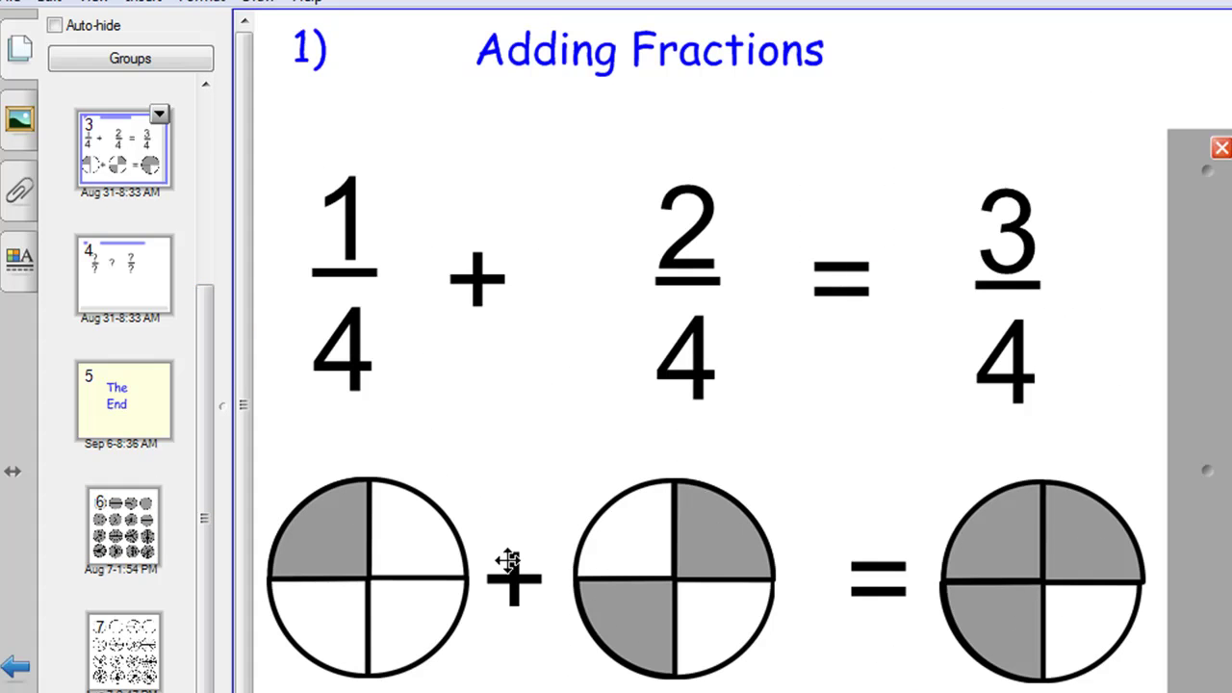
{"action": "left_click", "coordinate": [328, 524]}
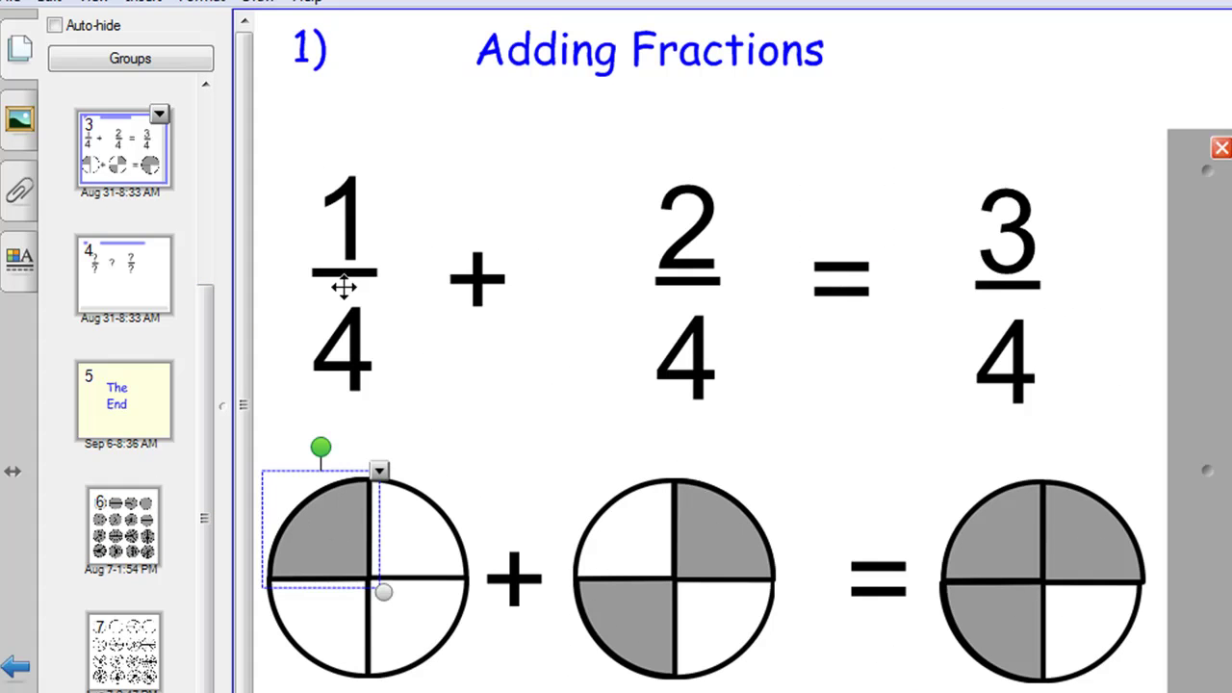
{"action": "left_click", "coordinate": [702, 542]}
{"action": "left_click", "coordinate": [633, 639]}
{"action": "left_click", "coordinate": [719, 541]}
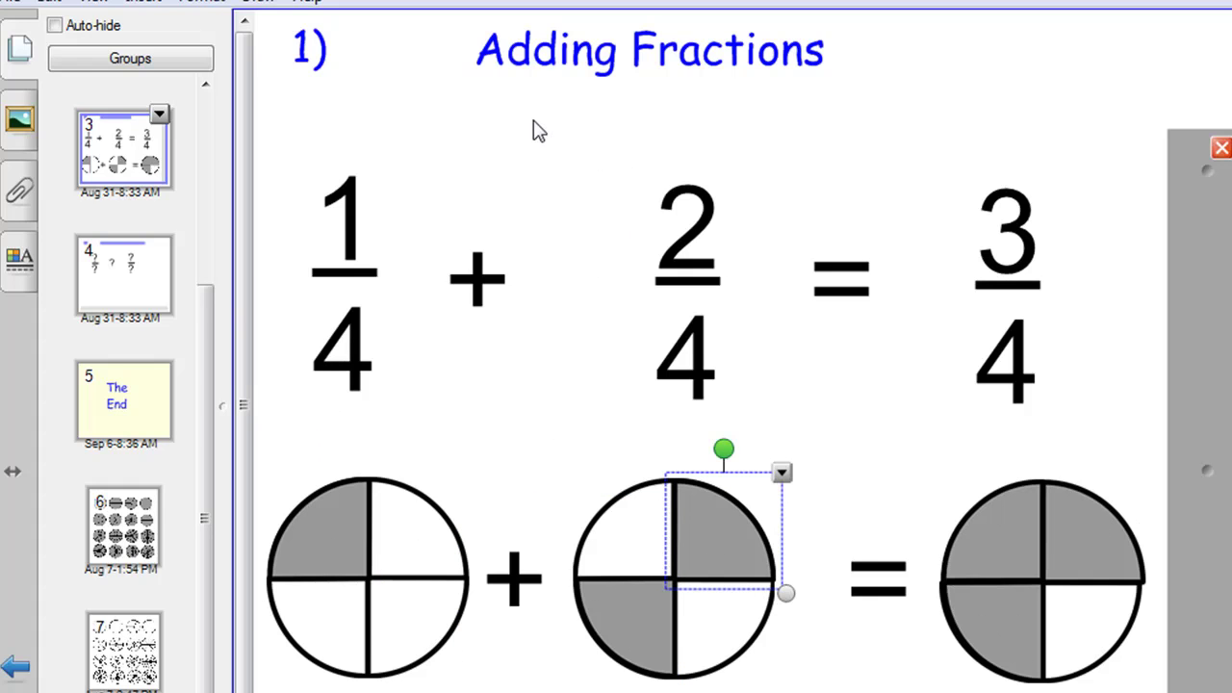
{"action": "left_click_drag", "start_coordinate": [209, 325], "coordinate": [215, 152]}
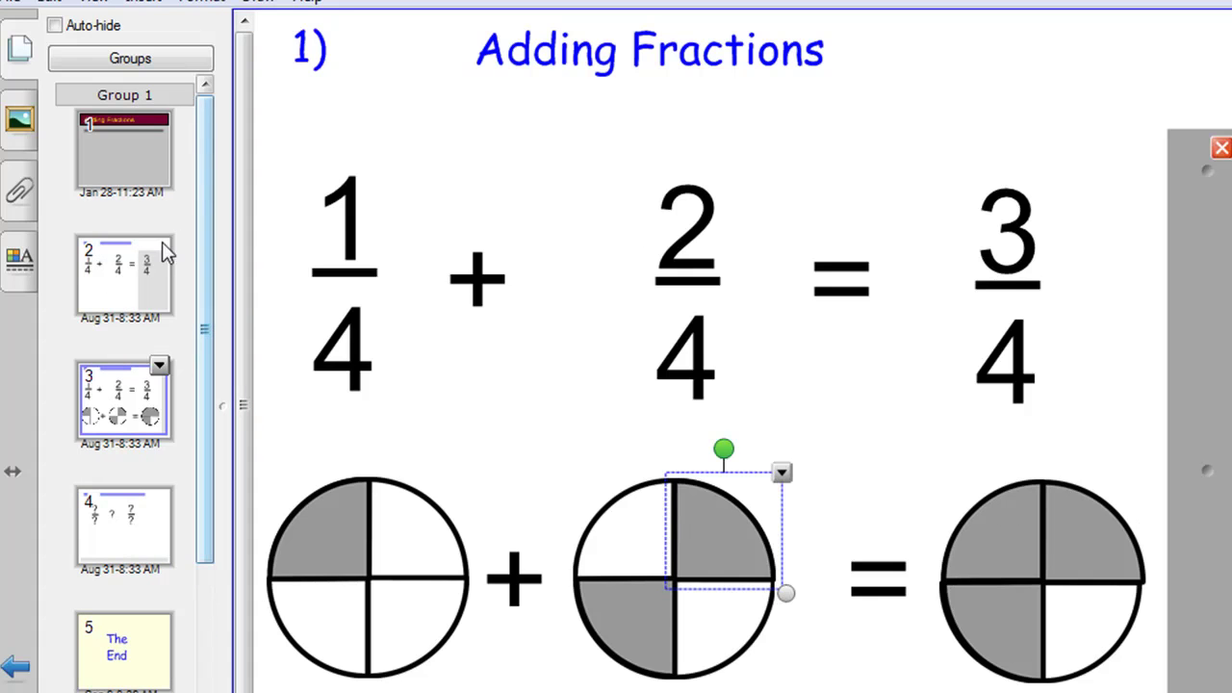
{"action": "left_click", "coordinate": [132, 278]}
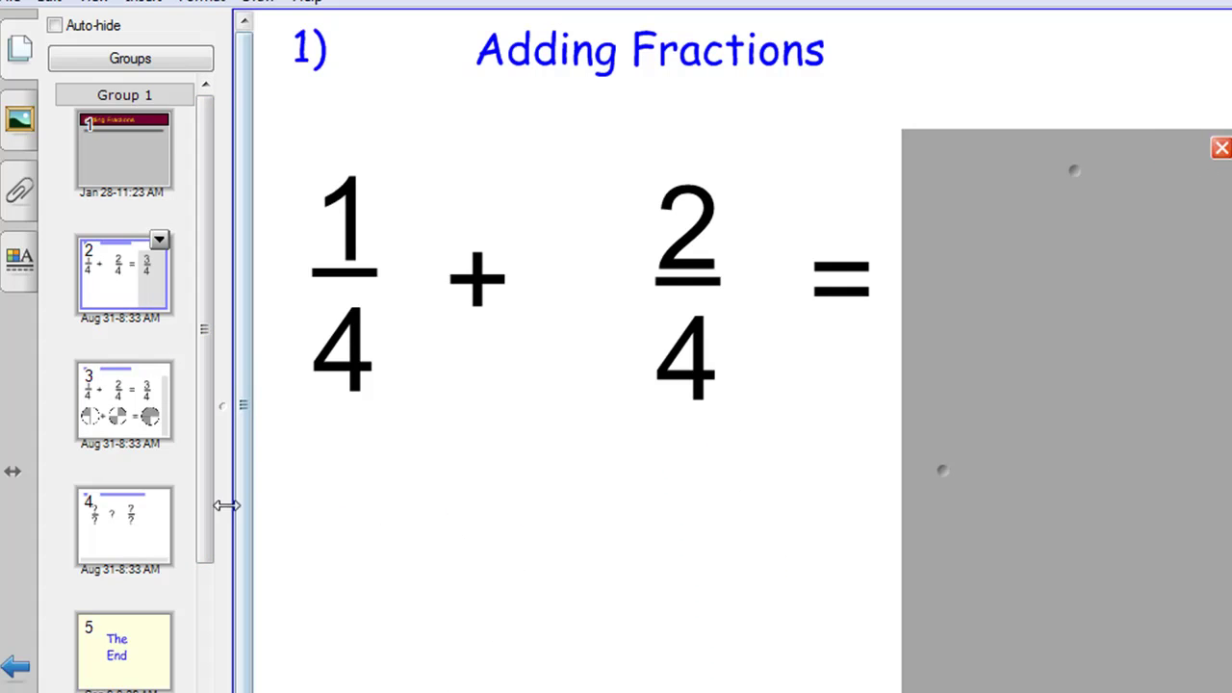
Inspect the individual shaded sections of the fifths and sixths circles on page 6 by selecting them one at a time
{"action": "left_click_drag", "start_coordinate": [209, 510], "coordinate": [221, 678]}
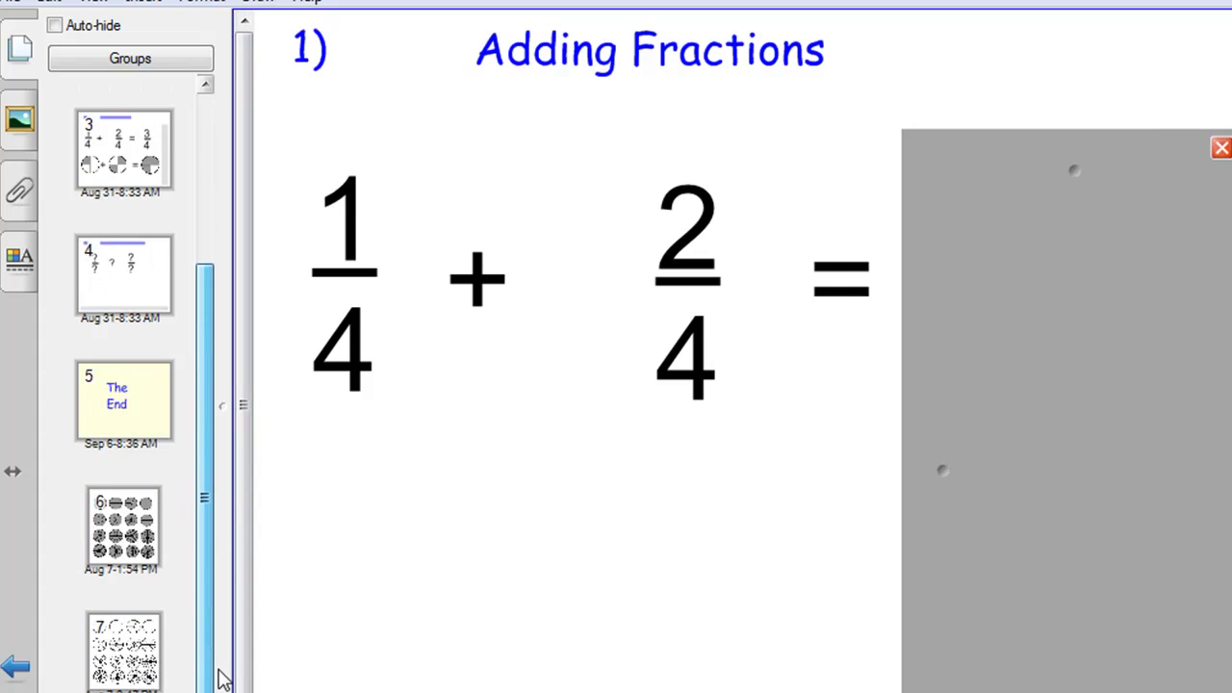
{"action": "left_click", "coordinate": [125, 553]}
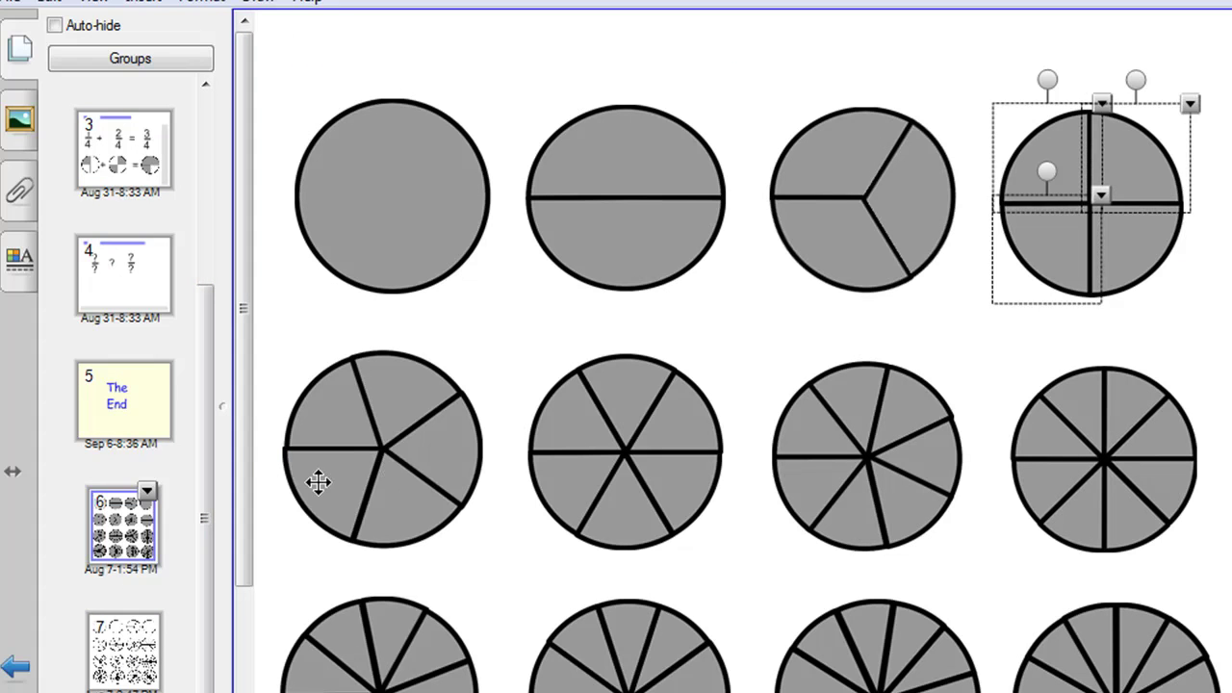
{"action": "left_click", "coordinate": [319, 481]}
{"action": "left_click", "coordinate": [413, 504]}
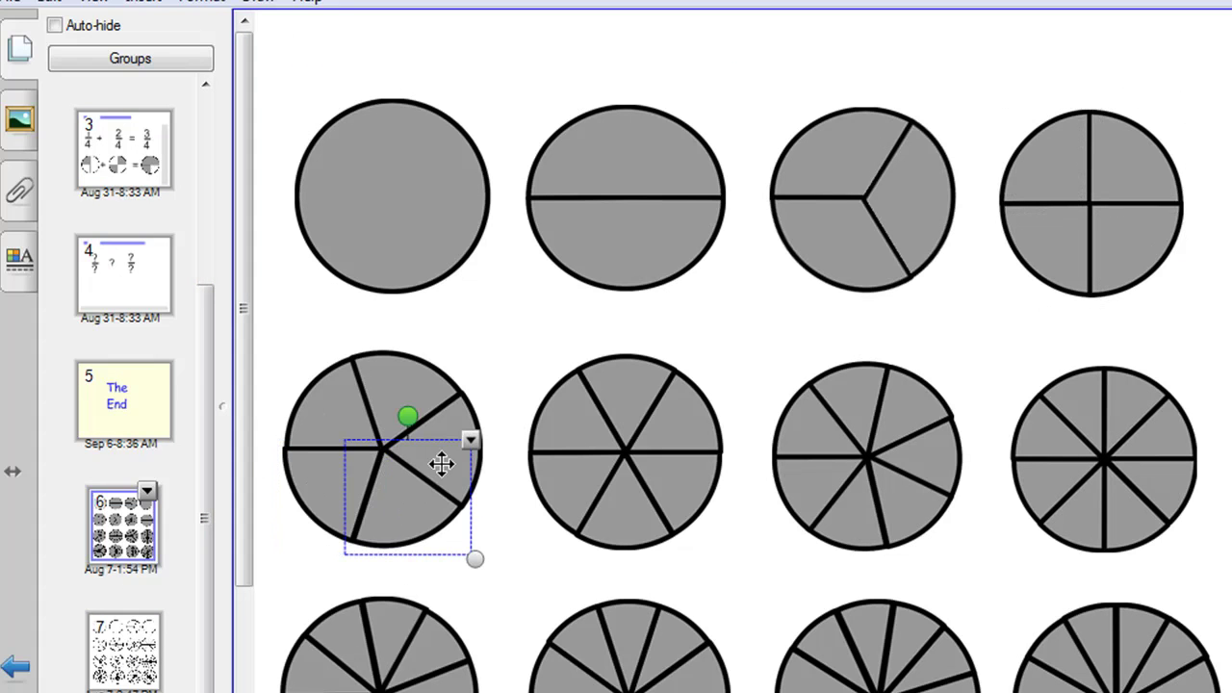
{"action": "left_click", "coordinate": [416, 389]}
{"action": "left_click", "coordinate": [315, 406]}
{"action": "left_click", "coordinate": [556, 418]}
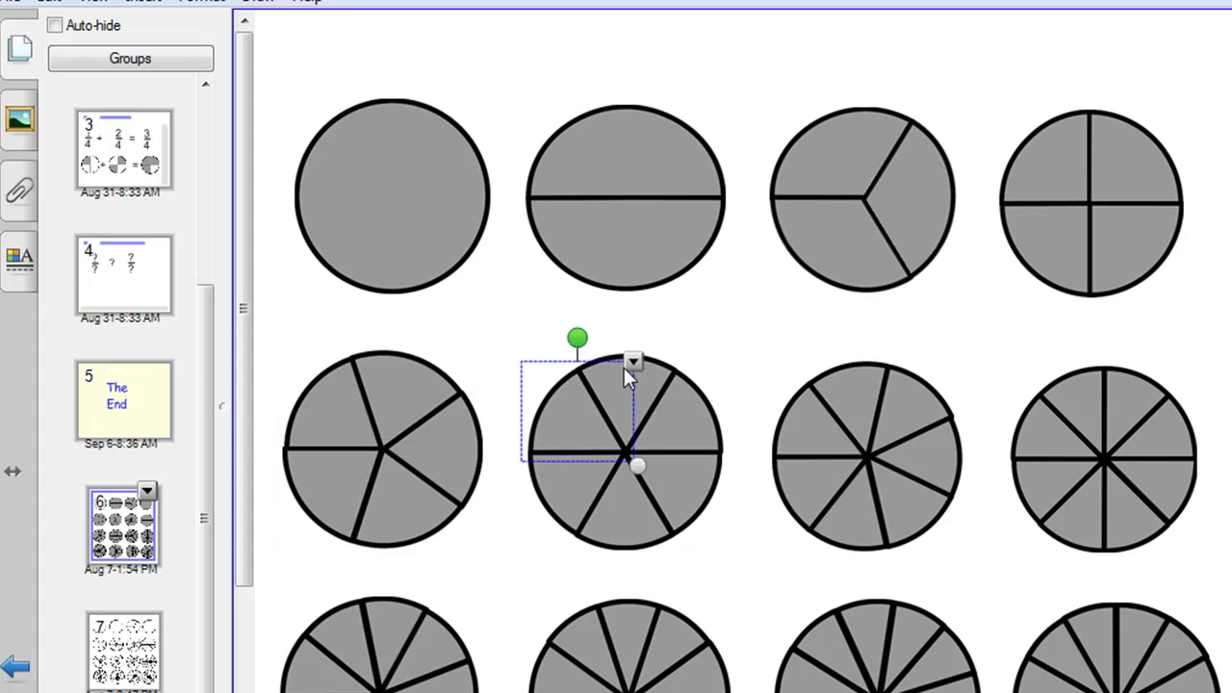
{"action": "left_click", "coordinate": [646, 366]}
{"action": "left_click", "coordinate": [704, 424]}
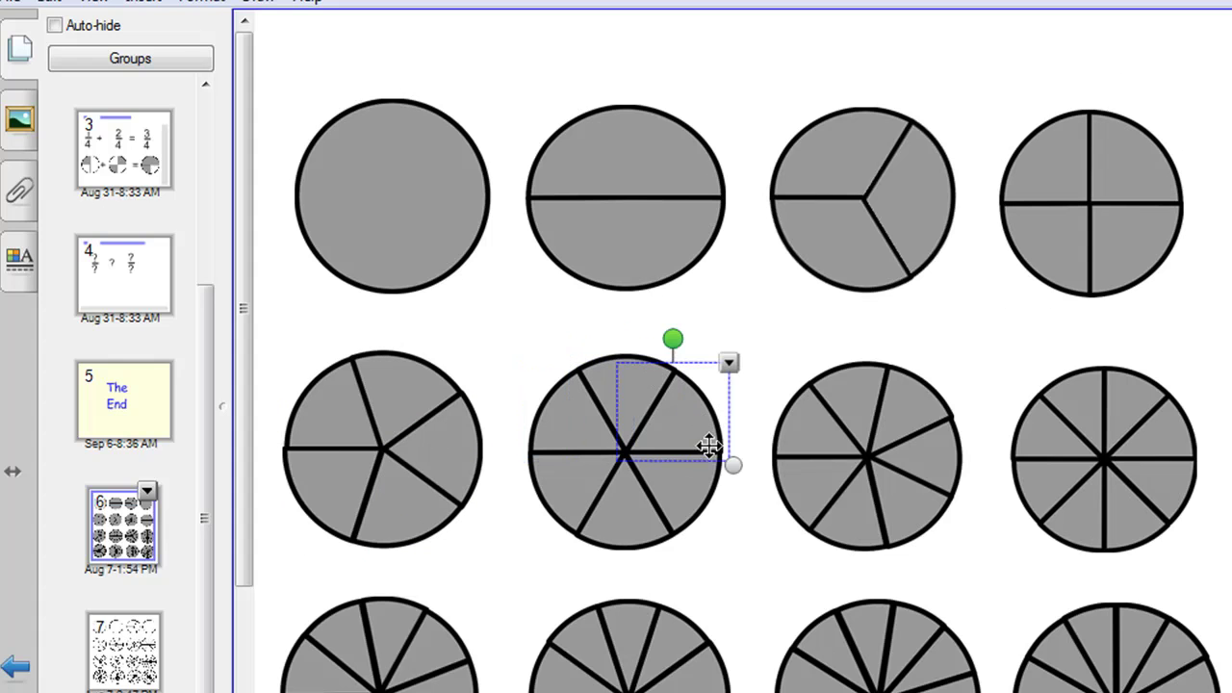
{"action": "left_click", "coordinate": [695, 501]}
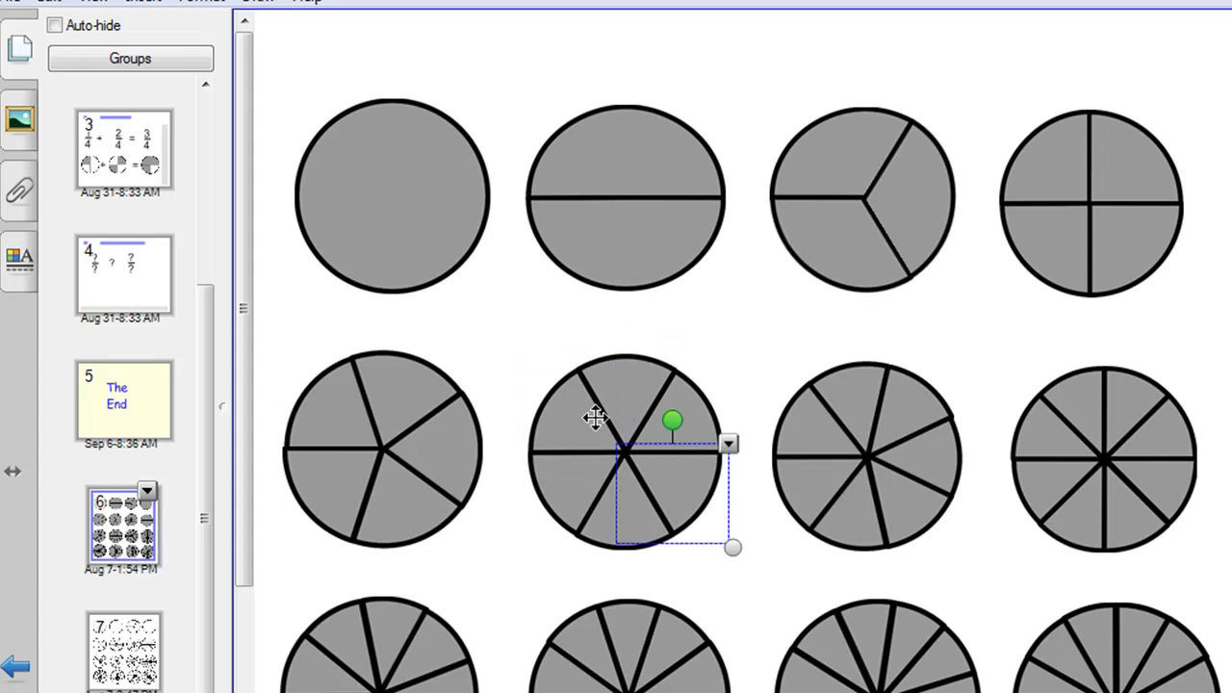